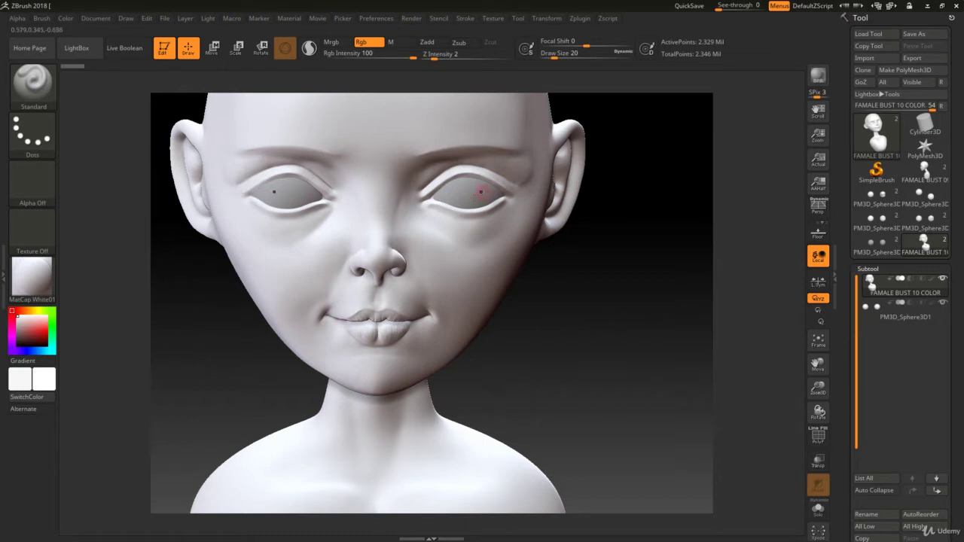
Make the eye spheres subtool PM3D_Sphere3D1 active instead of the bust.
left_click(942, 309)
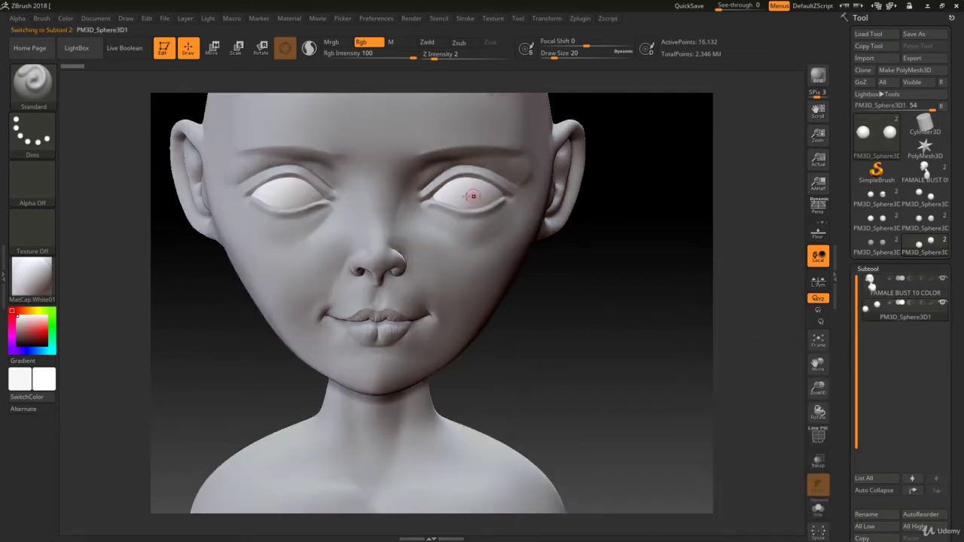
Set painting to material only (M on, Rgb off) and choose the ToyPlastic material.
left_click(402, 43)
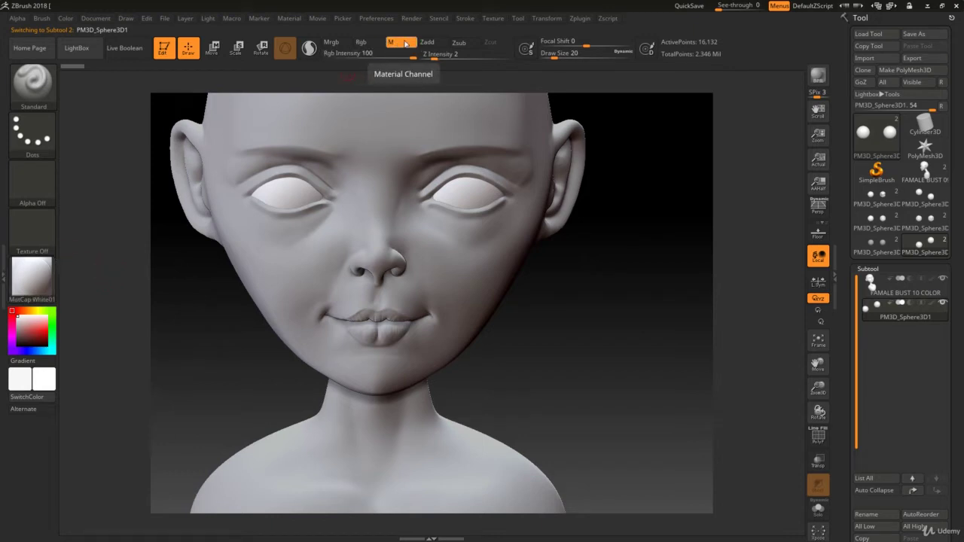
left_click(34, 285)
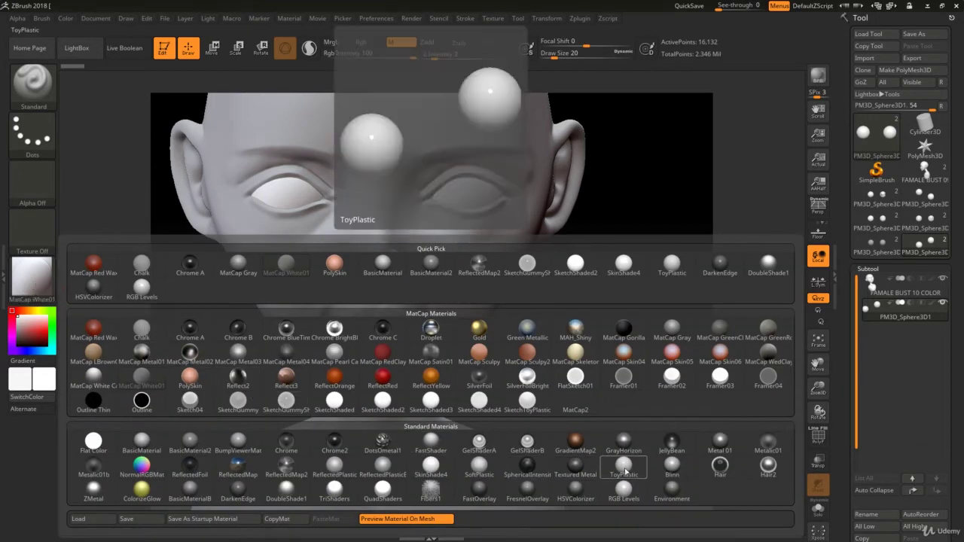
left_click(625, 471)
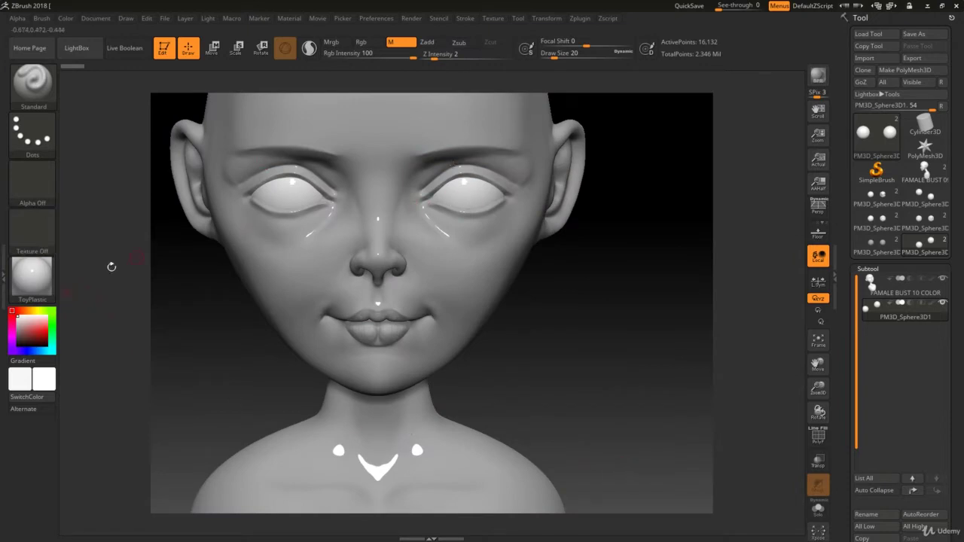
Zoom in on the face and bring up the Color fill options.
left_click_drag(543, 312, 600, 344)
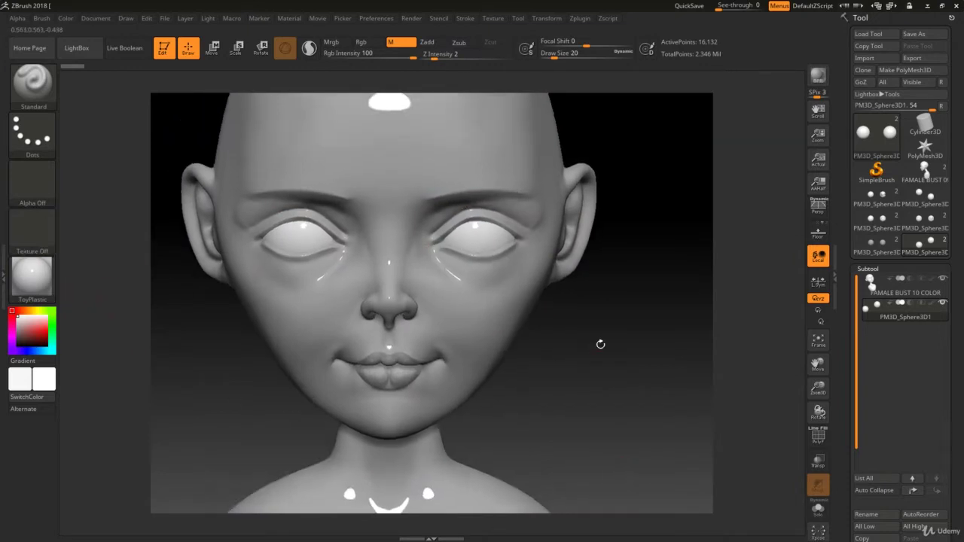
right_click_drag(585, 355, 599, 350, "ctrl")
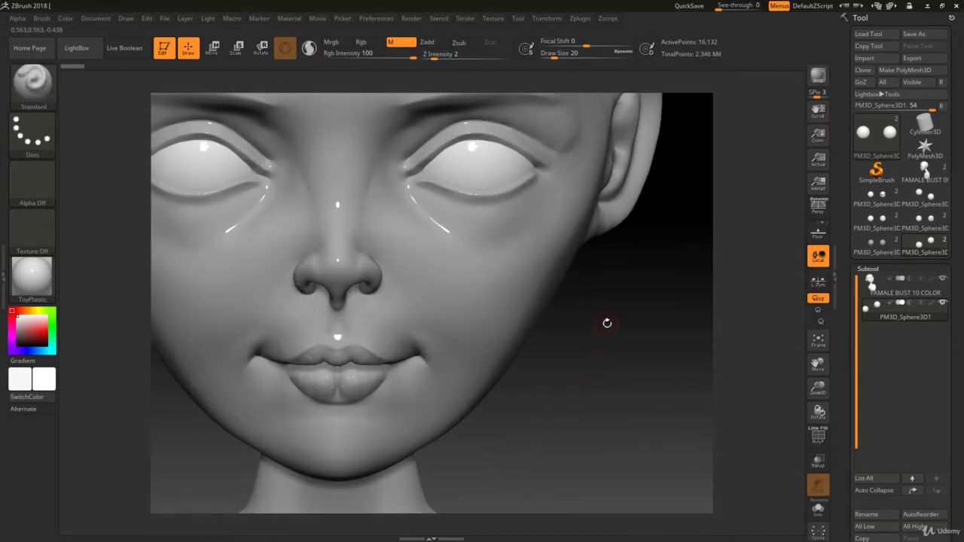
left_click_drag(608, 323, 593, 355)
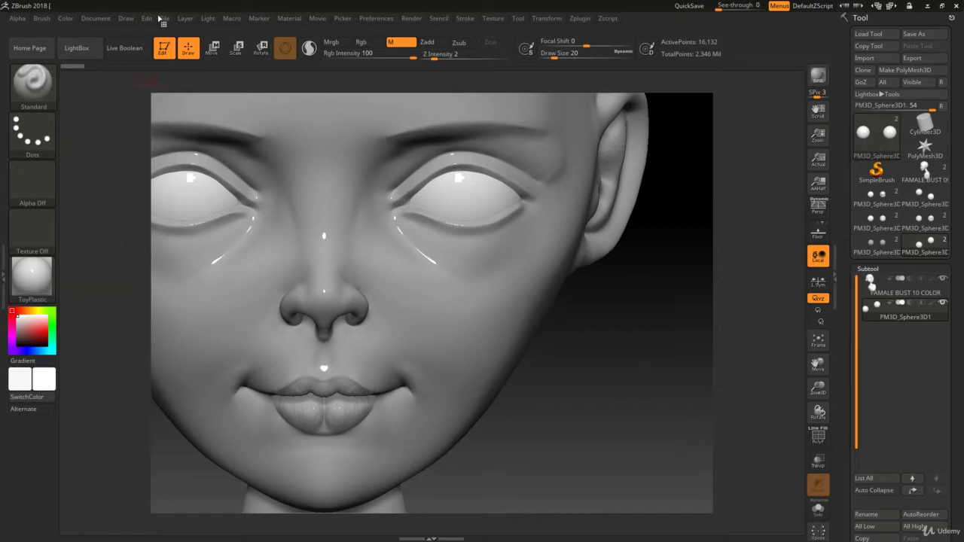
left_click(67, 17)
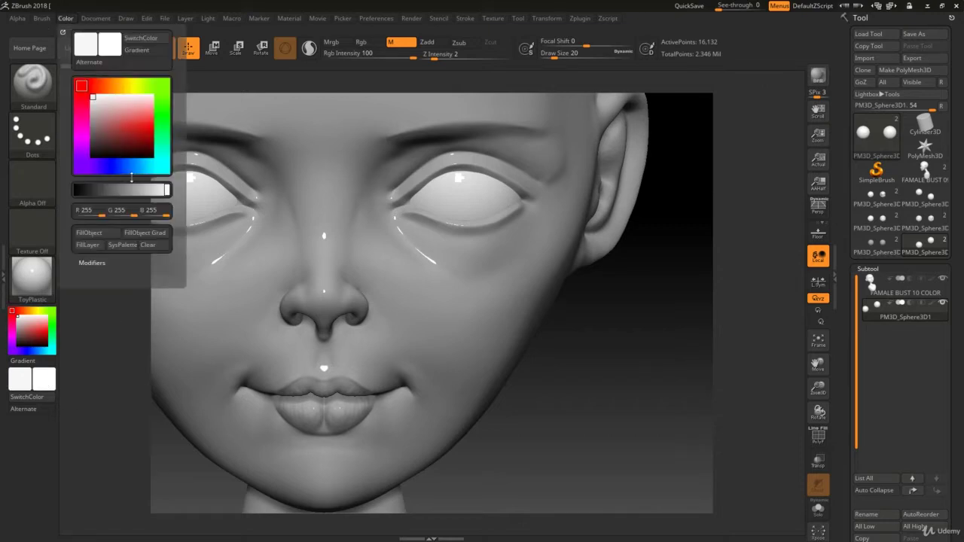
Fill the eye spheres with ToyPlastic, set Draw Size to 51 and pick white.
left_click(99, 236)
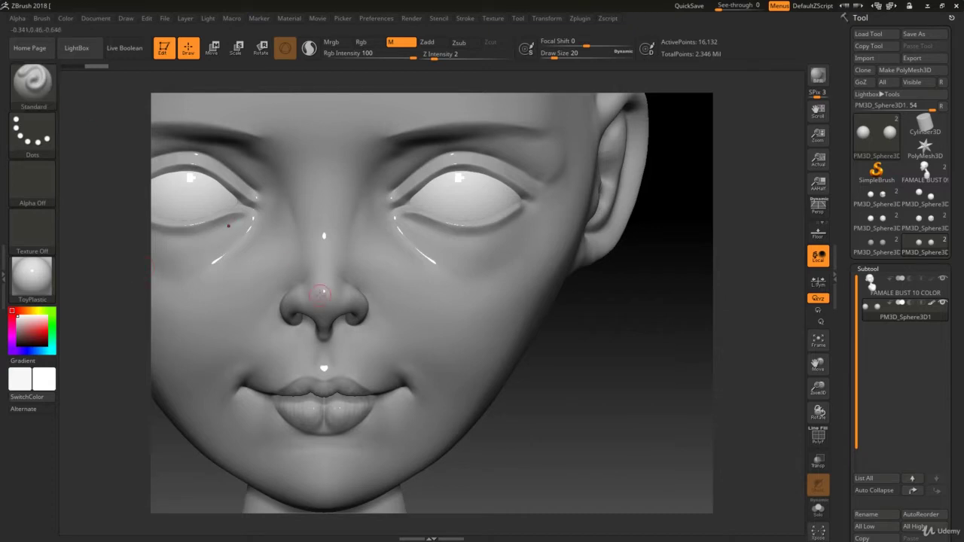
key("s")
left_click_drag(433, 182, 451, 185)
right_click_drag(395, 332, 456, 292, "ctrl")
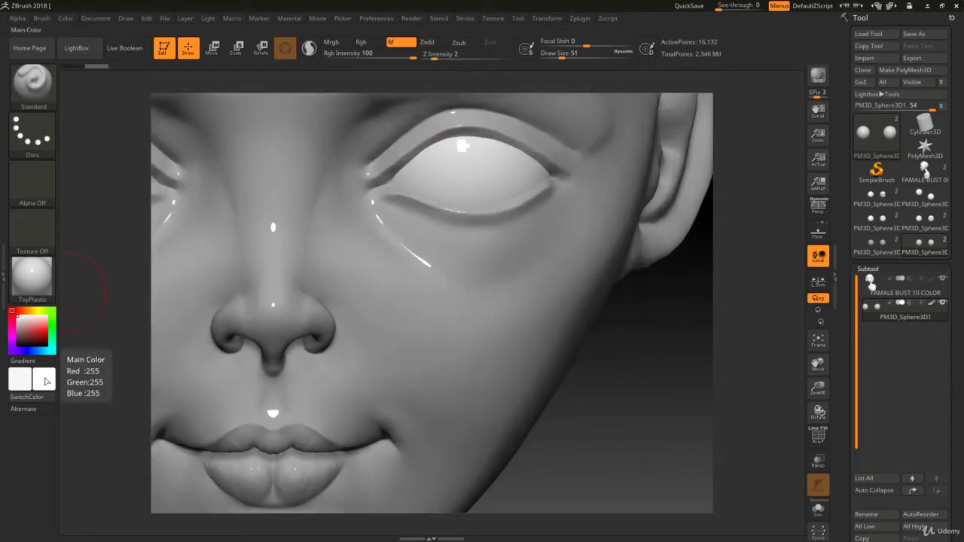
left_click(30, 328)
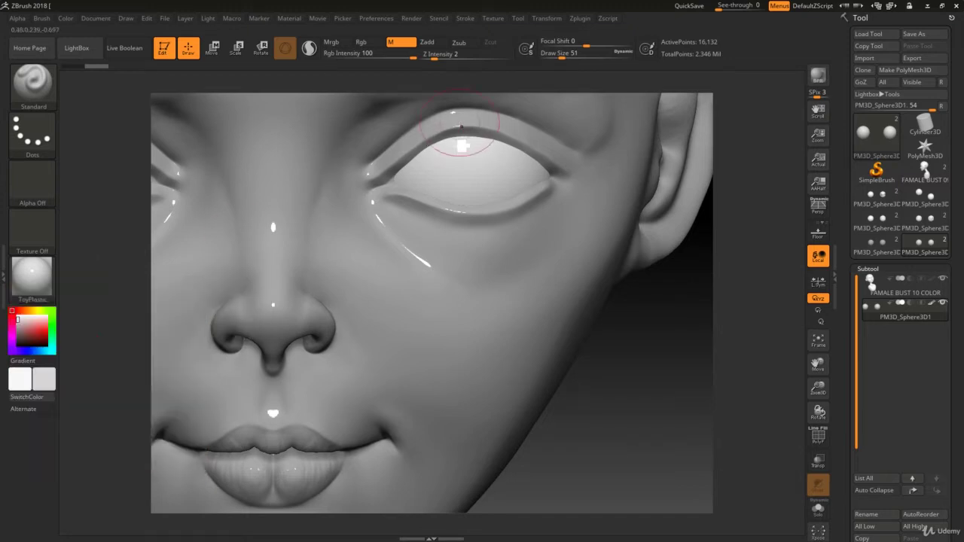
Enable Rgb and paint white (255,255,255) strokes across the right eyeball.
left_click_drag(397, 183, 403, 172)
left_click_drag(519, 155, 516, 158)
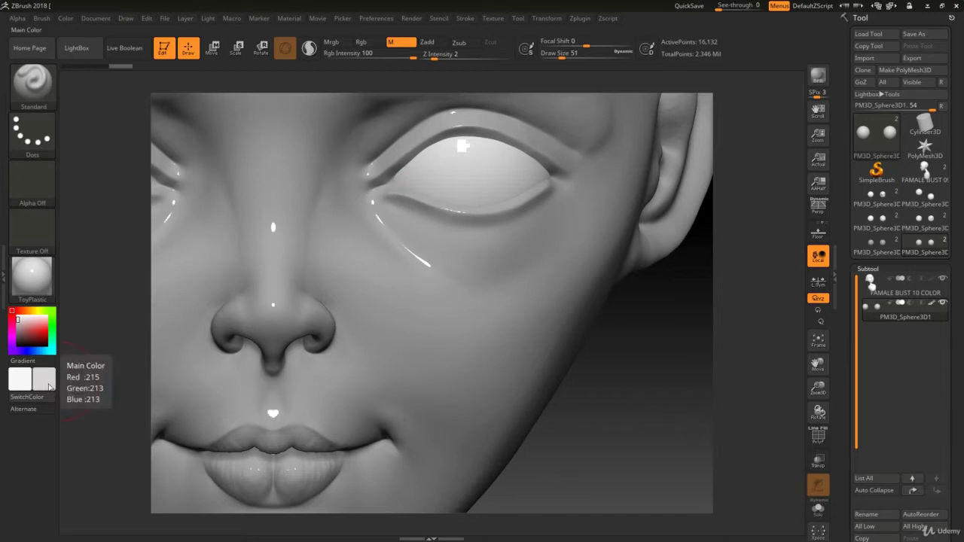
left_click(368, 43)
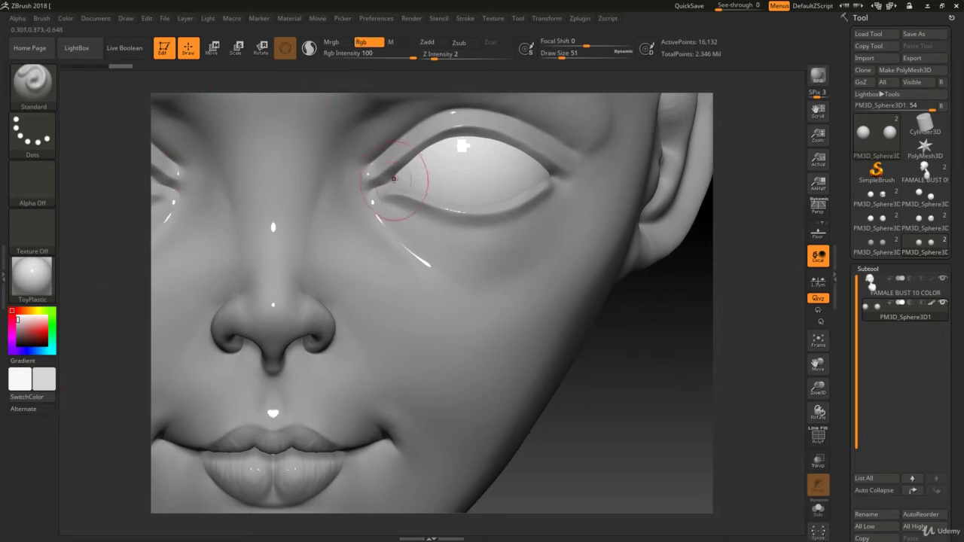
left_click_drag(393, 179, 546, 175)
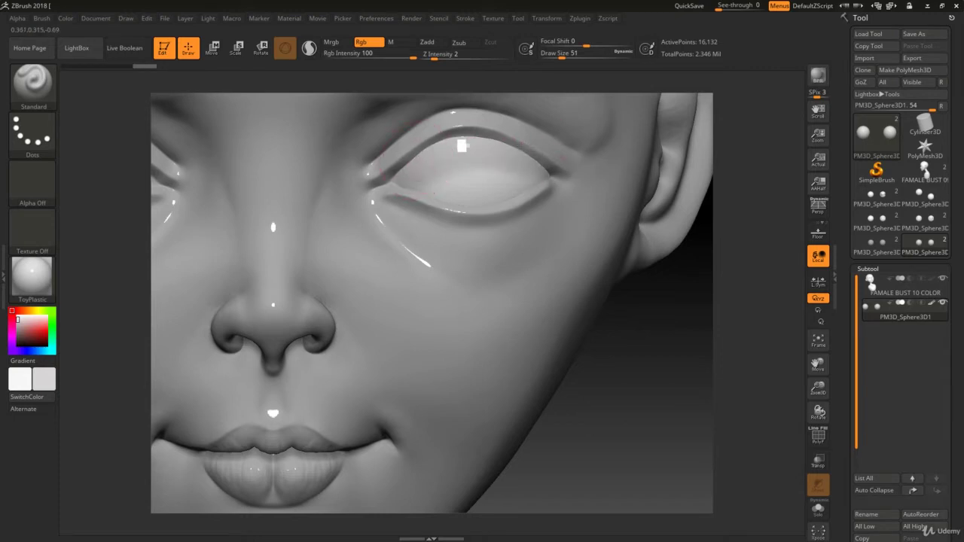
left_click_drag(434, 194, 523, 180)
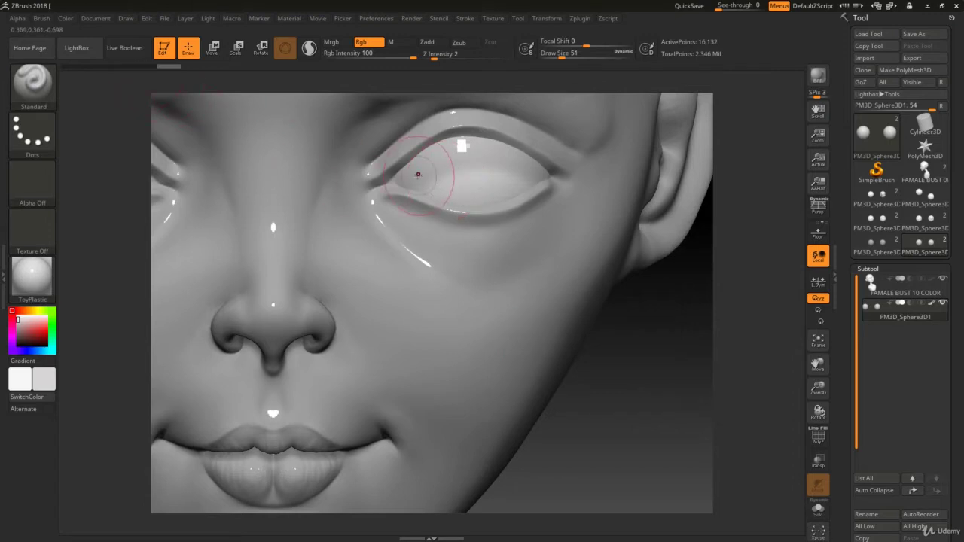
Switch the model to the MatCap White01 material and set the main colour to white.
left_click(33, 283)
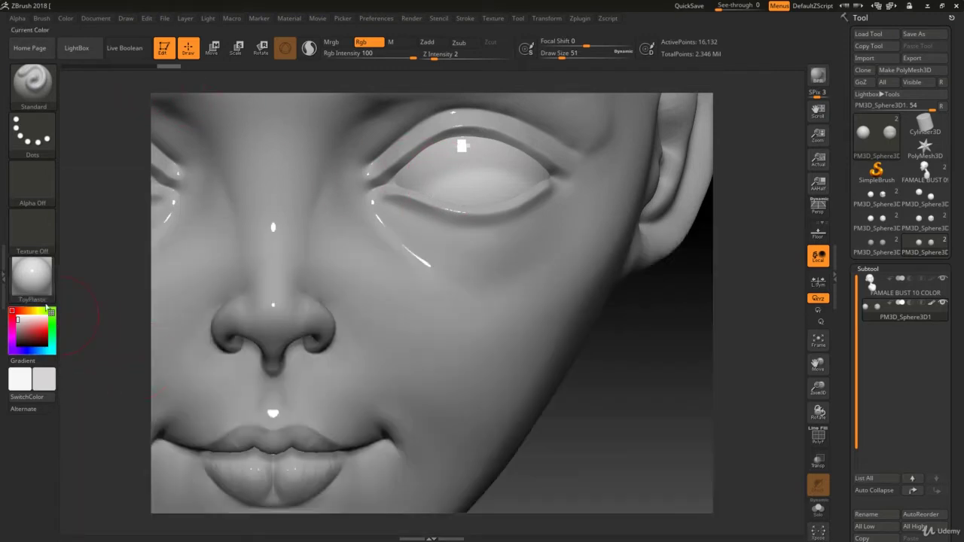
left_click(33, 278)
left_click(150, 381)
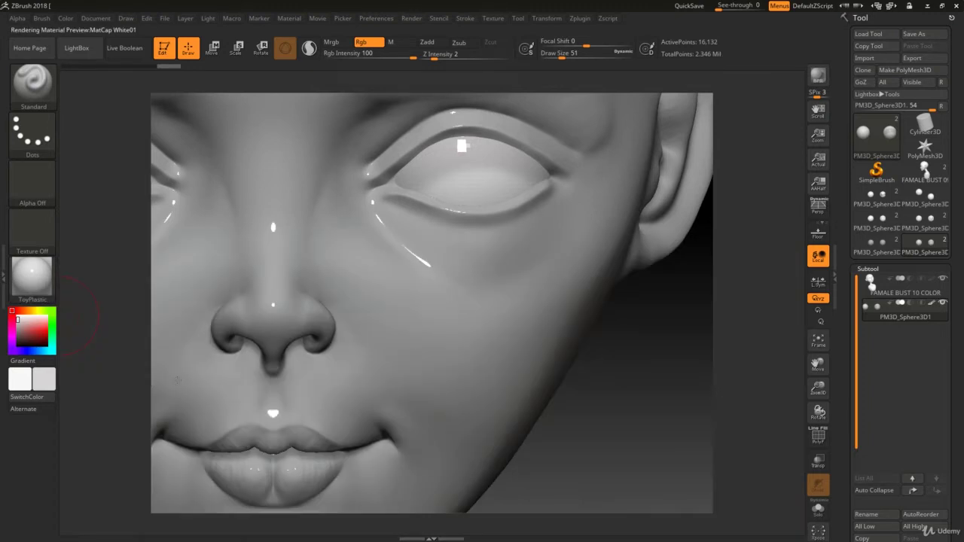
left_click_drag(597, 412, 77, 394)
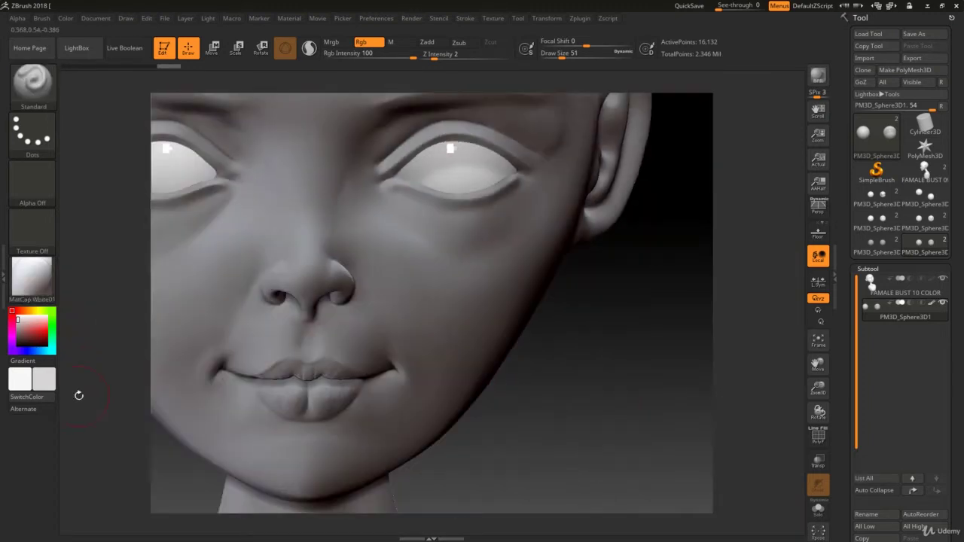
left_click_drag(17, 322, 11, 310)
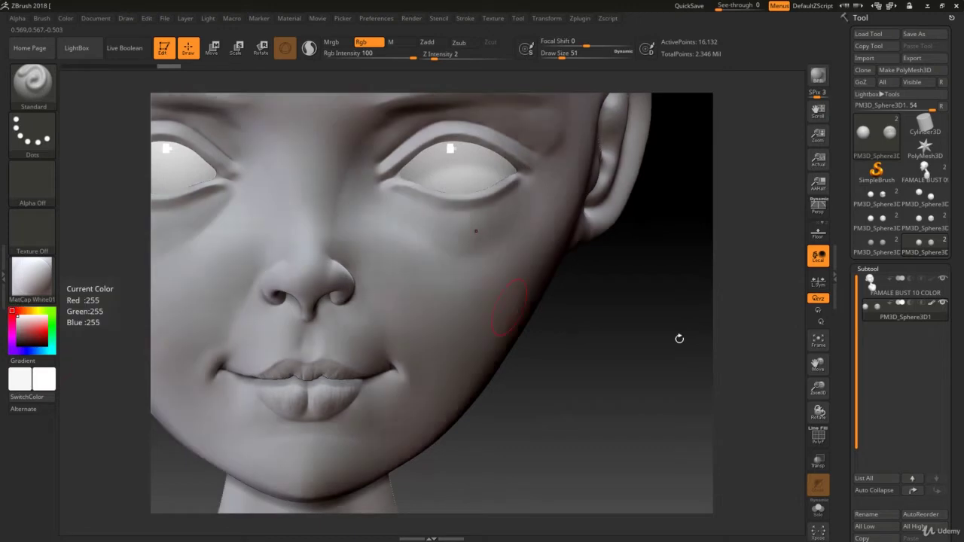
Pick a grey and paint soft shading along the tops of both eyeballs.
key("ctrl")
key("f")
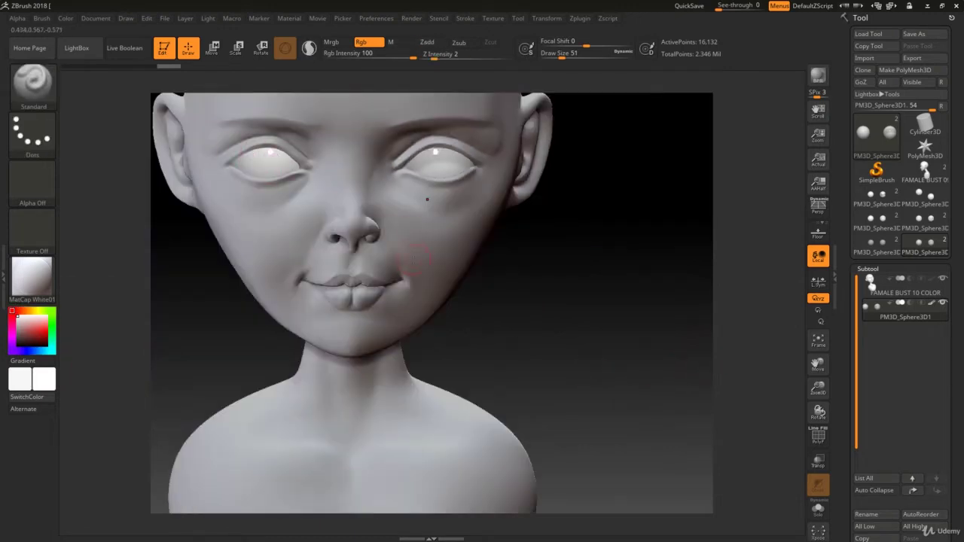
key("ctrl")
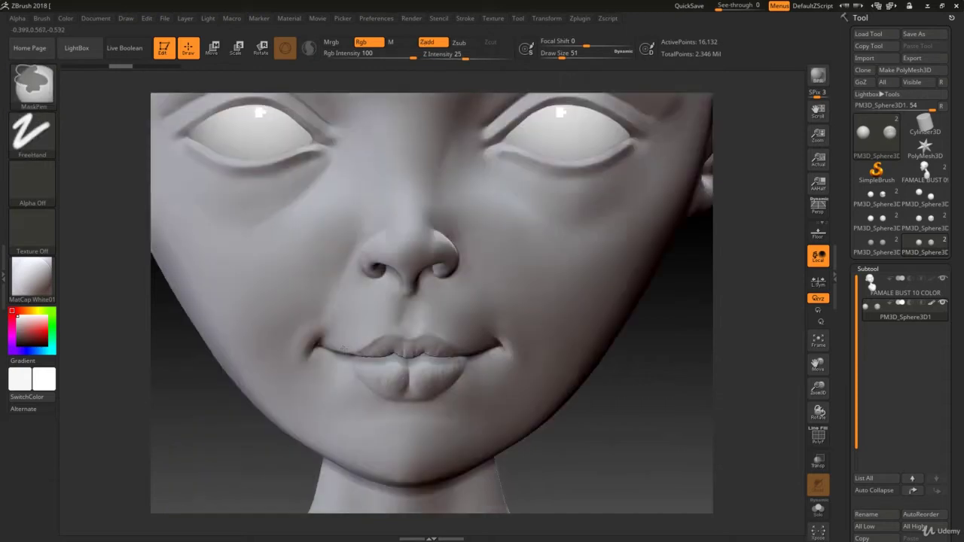
mouse_move(359, 249)
right_mouse_down("ctrl")
mouse_move(358, 223)
mouse_move(344, 297)
right_mouse_up("ctrl")
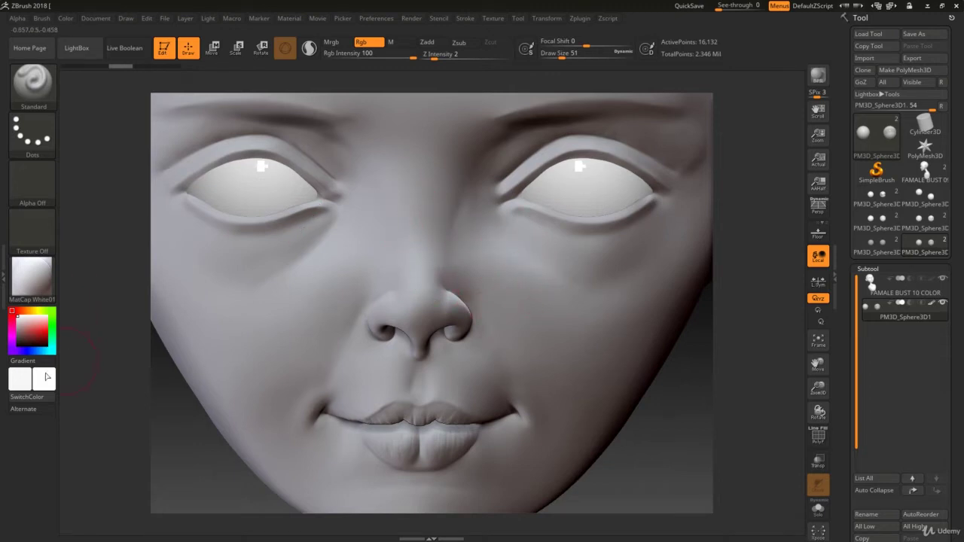
left_click(30, 331)
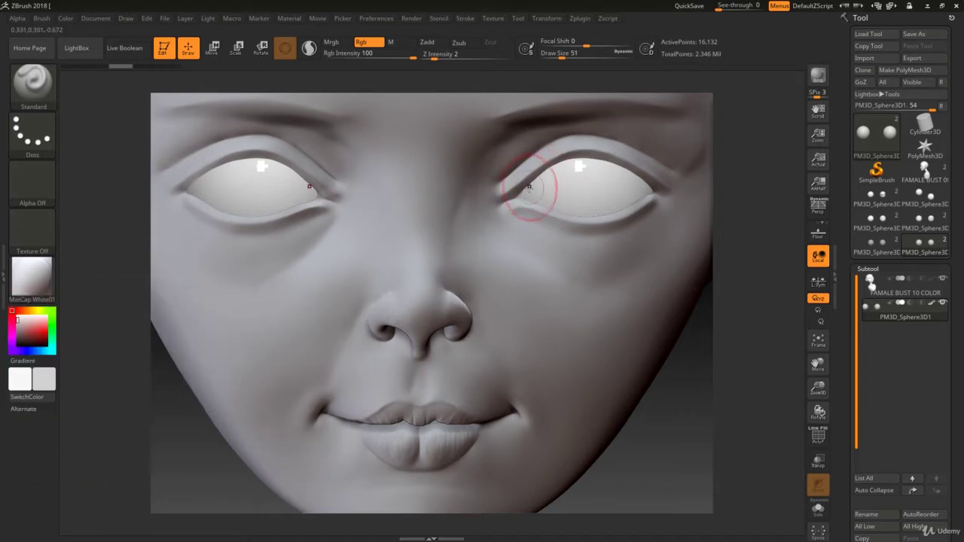
left_click_drag(528, 193, 647, 190)
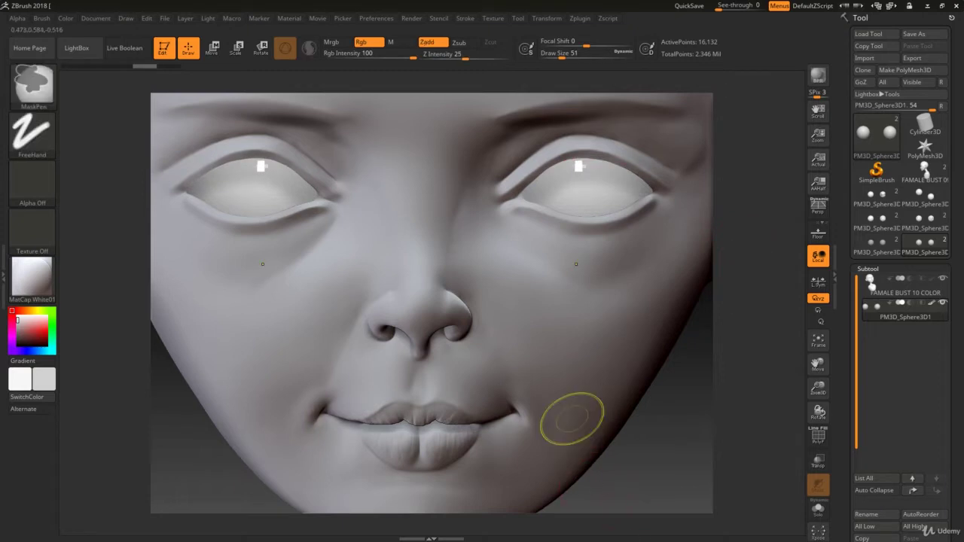
right_click_drag(572, 420, 548, 367, "ctrl")
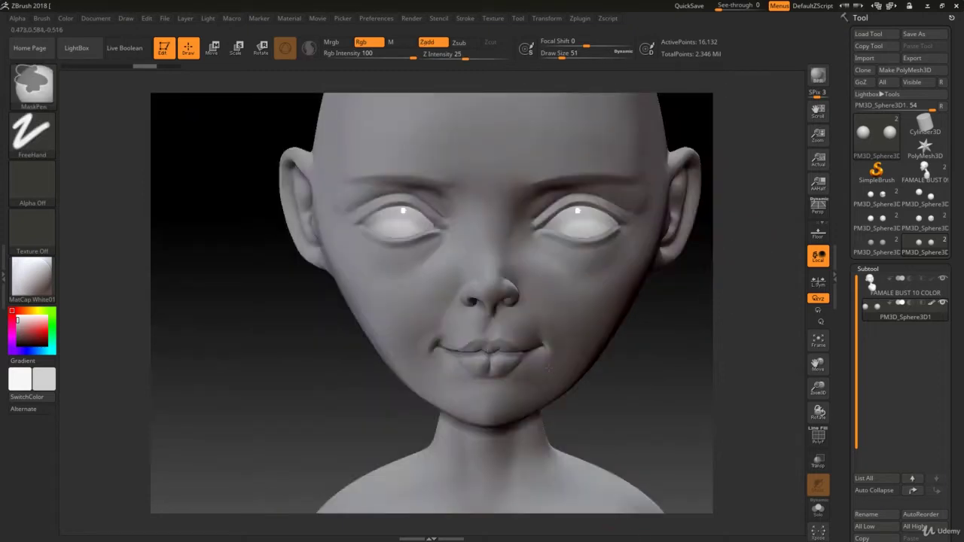
Reset the current colour to pure white and turn the head to a frontal view.
left_click(16, 313)
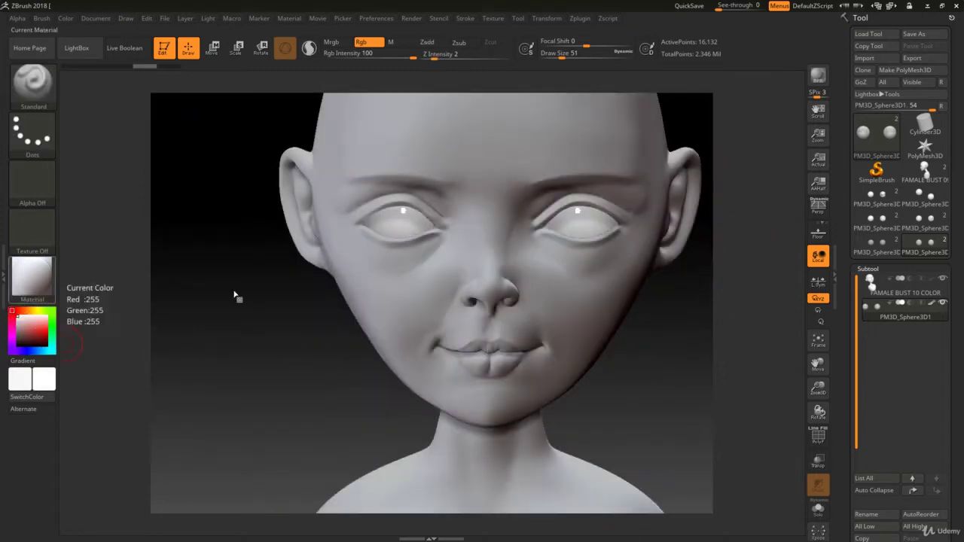
key("space")
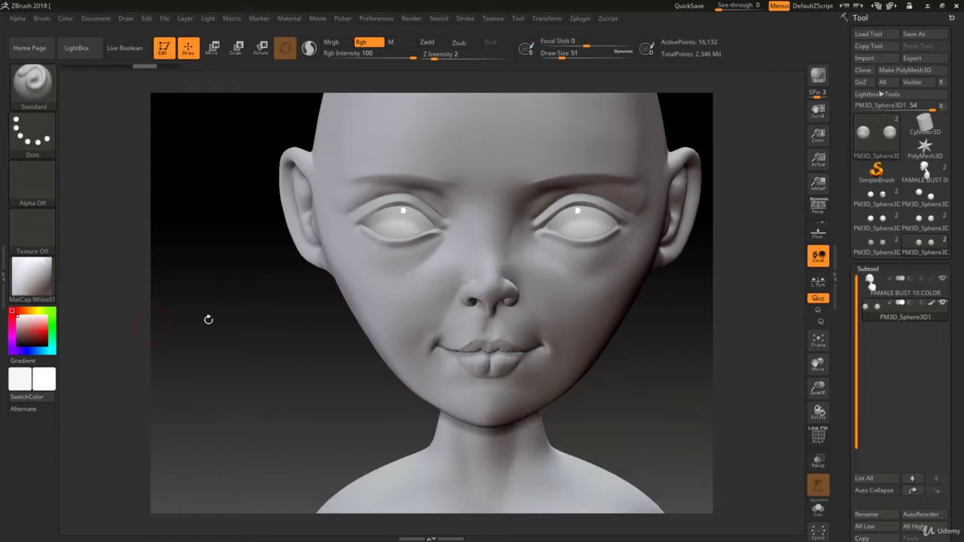
left_click_drag(637, 343, 615, 404)
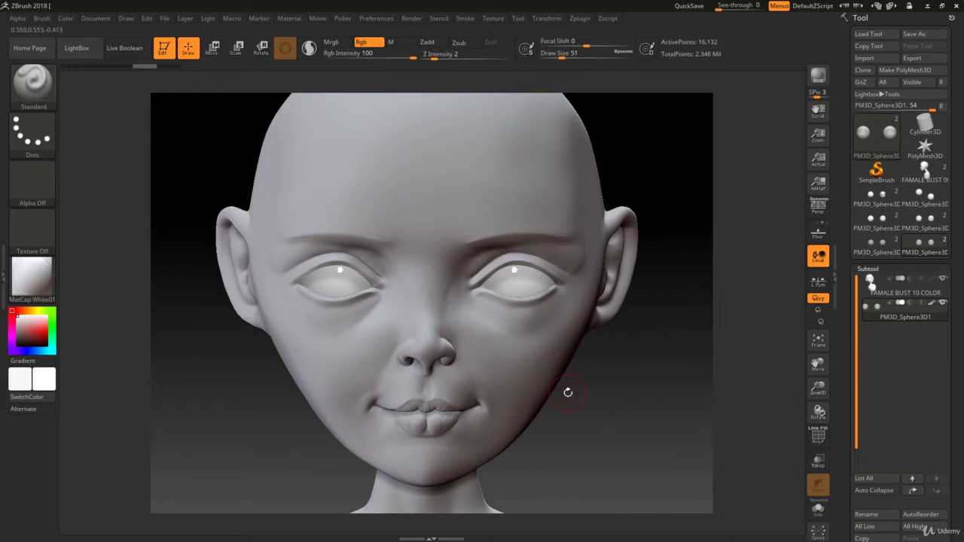
Save the file and show the Material palette in the left tray.
key("ctrl+s")
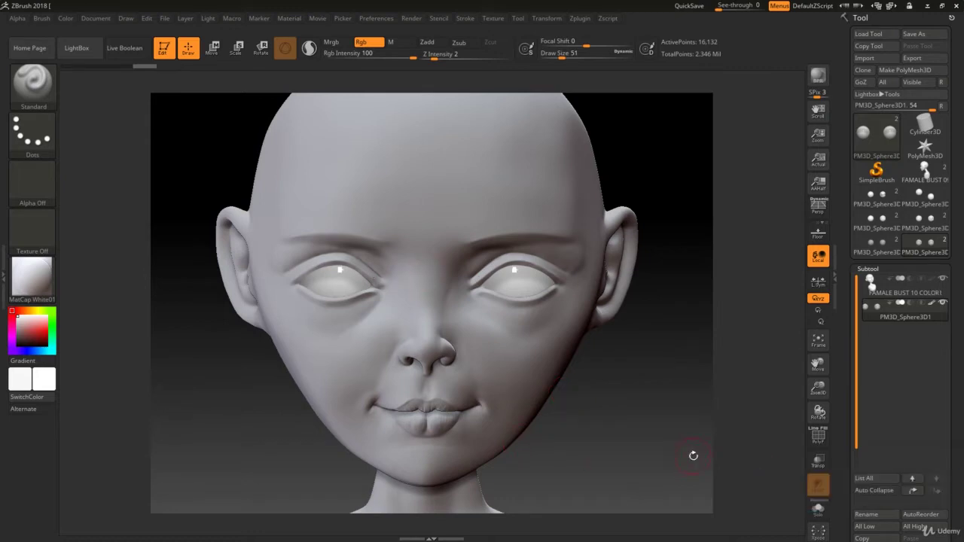
left_click(3, 271)
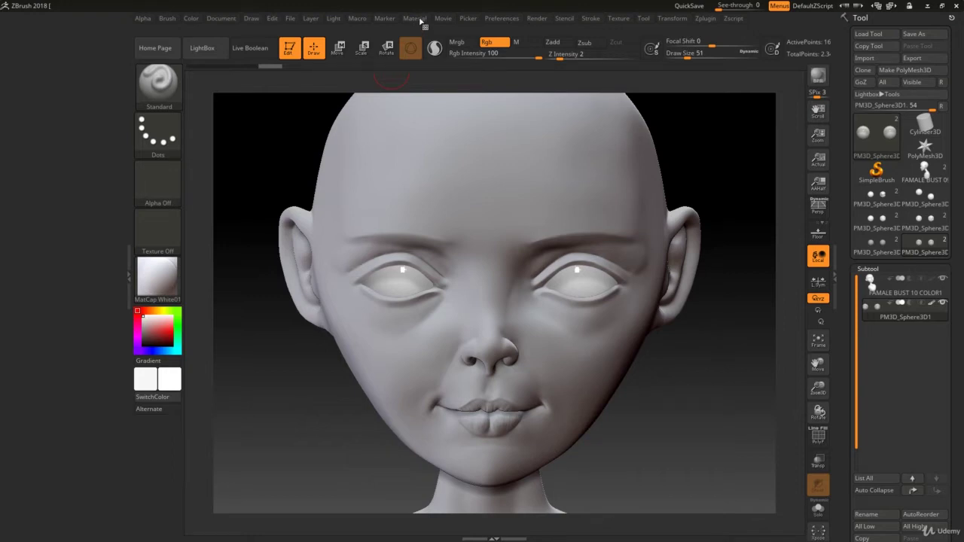
left_click(413, 20)
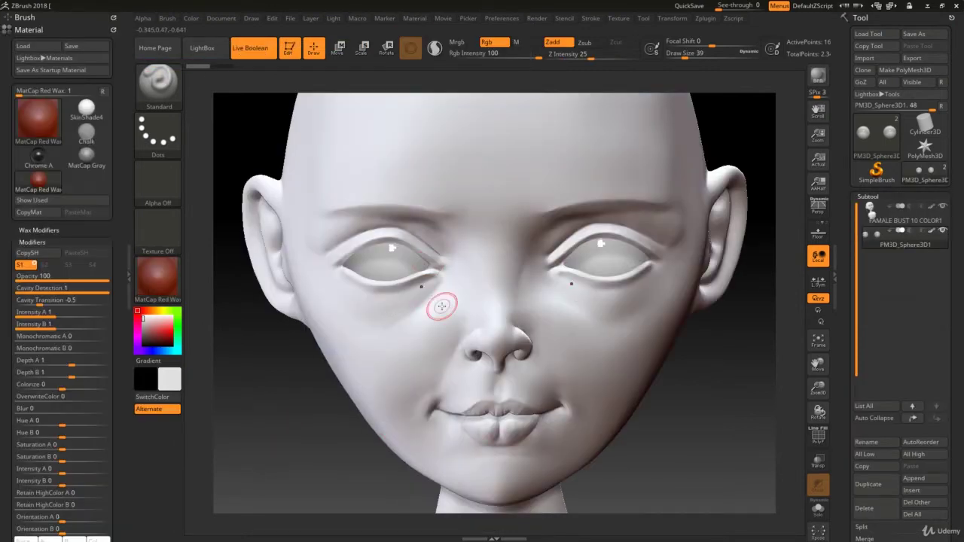
Reactivate the FAMALE BUST 10 COLOR1 subtool and open the full material library.
left_click(50, 129)
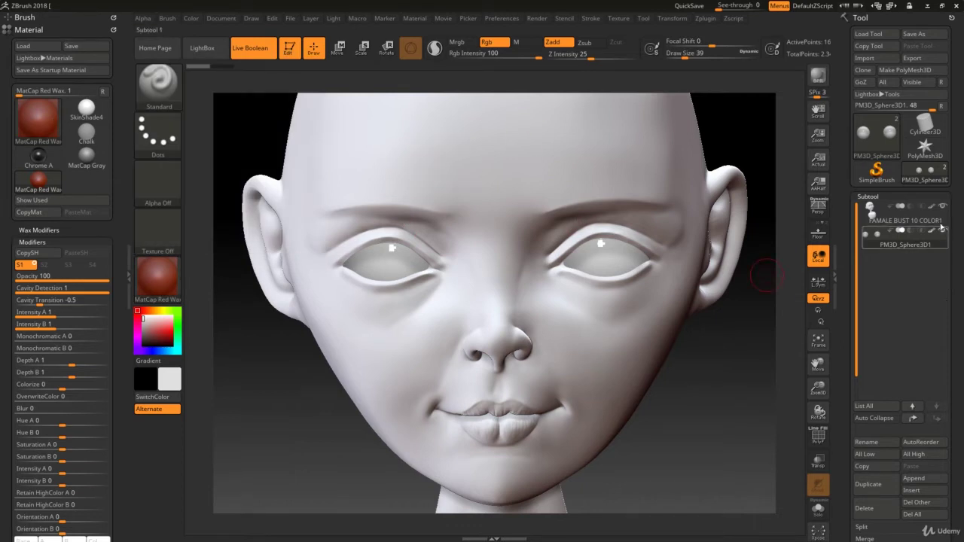
left_click(903, 214)
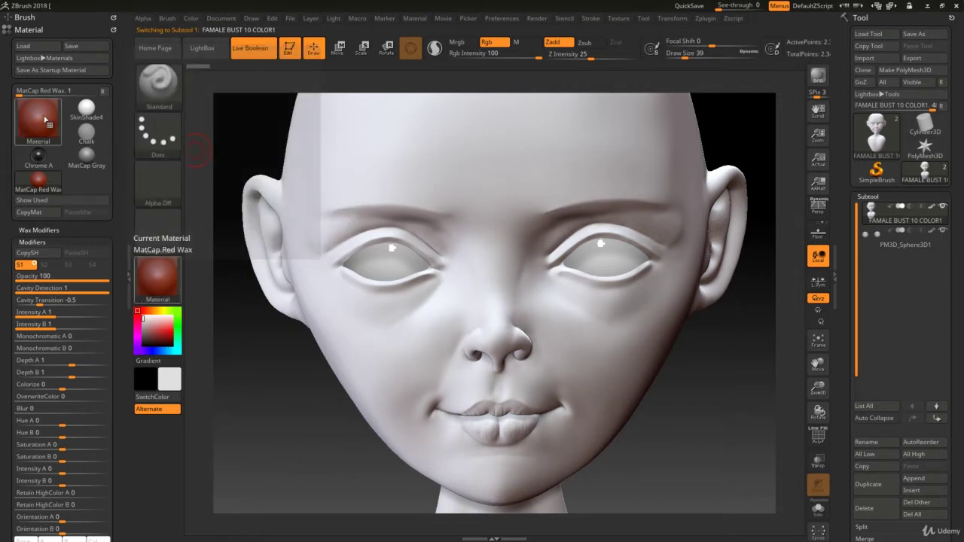
left_click(46, 119)
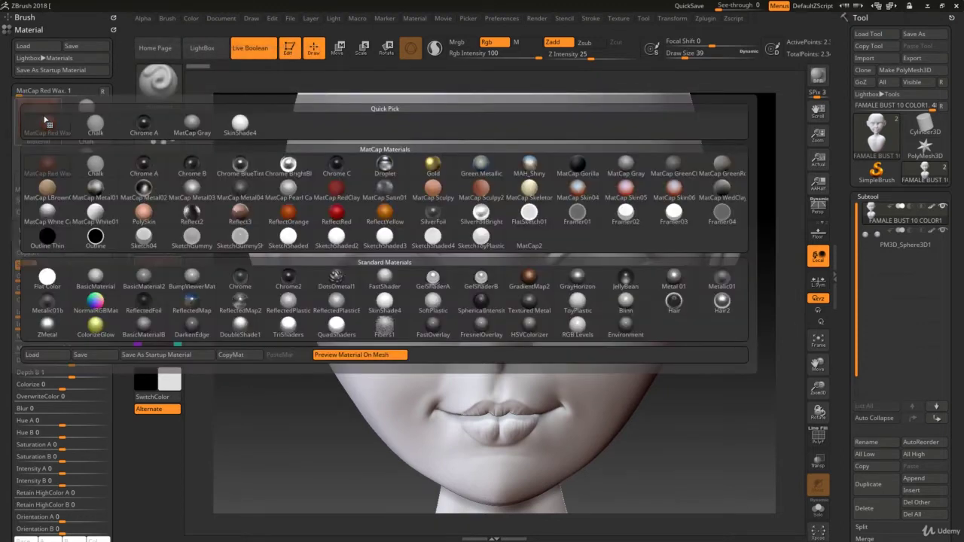
Pick BasicMaterial and set painting to material only with M on and Rgb off.
left_click(97, 279)
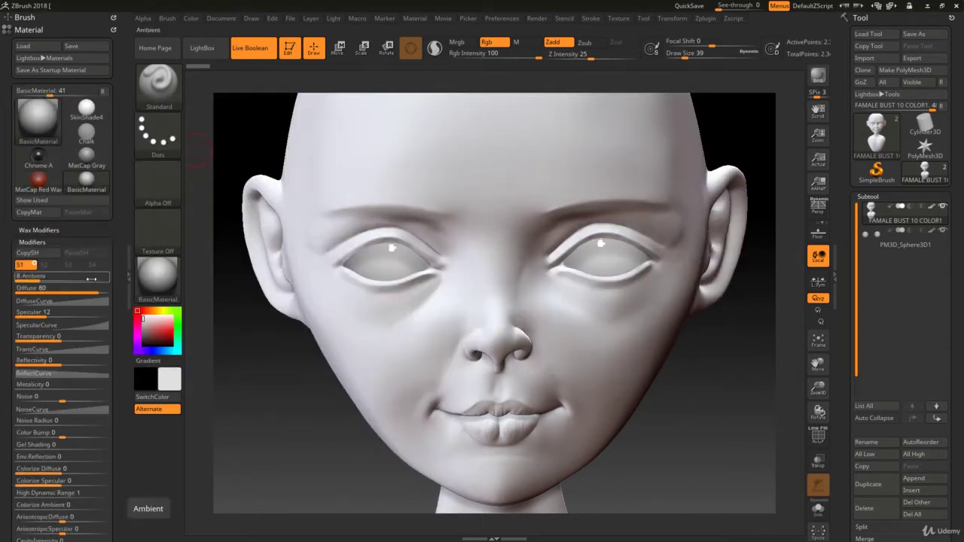
left_click(516, 42)
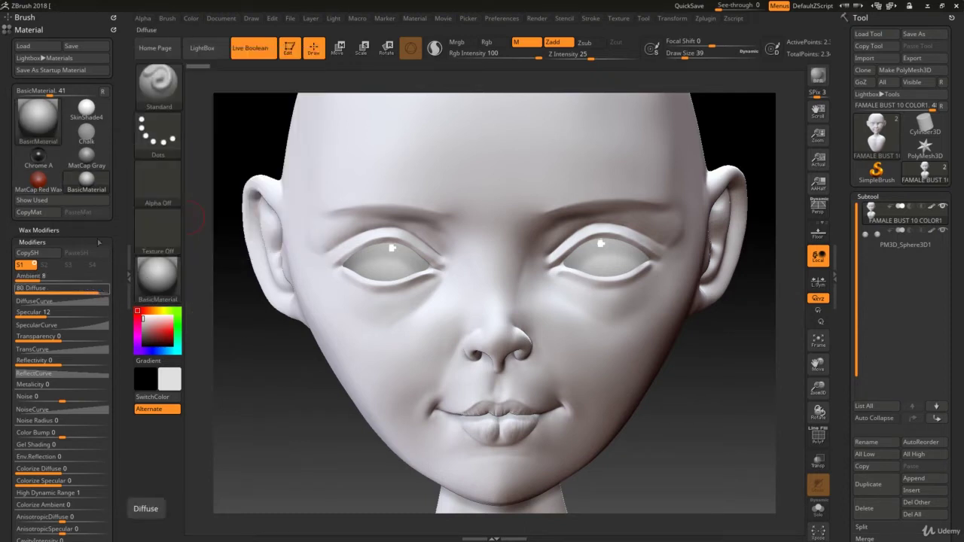
left_click(191, 19)
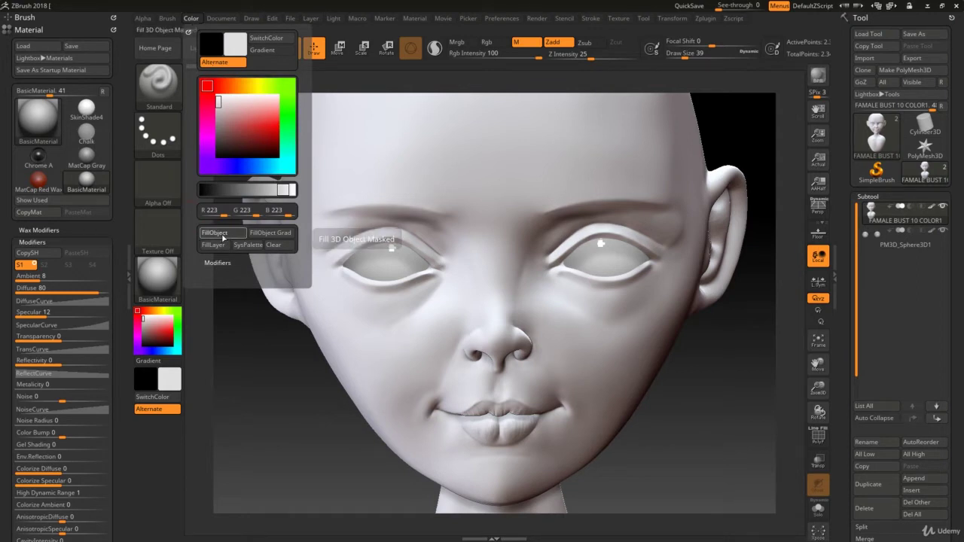
Fill the bust with BasicMaterial and tune Ambient to 50 and Diffuse for flatter skin.
left_click(222, 235)
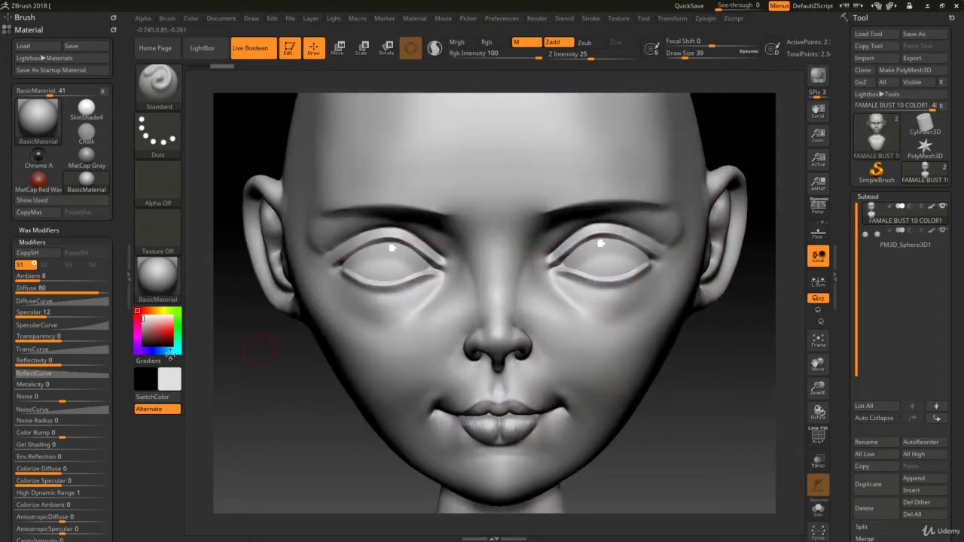
left_click_drag(97, 293, 111, 293)
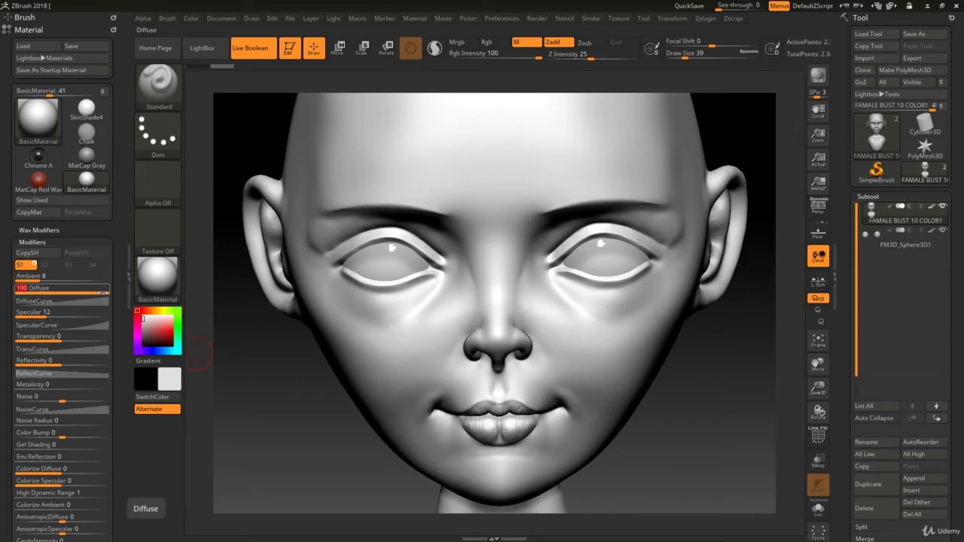
left_click_drag(44, 278, 60, 281)
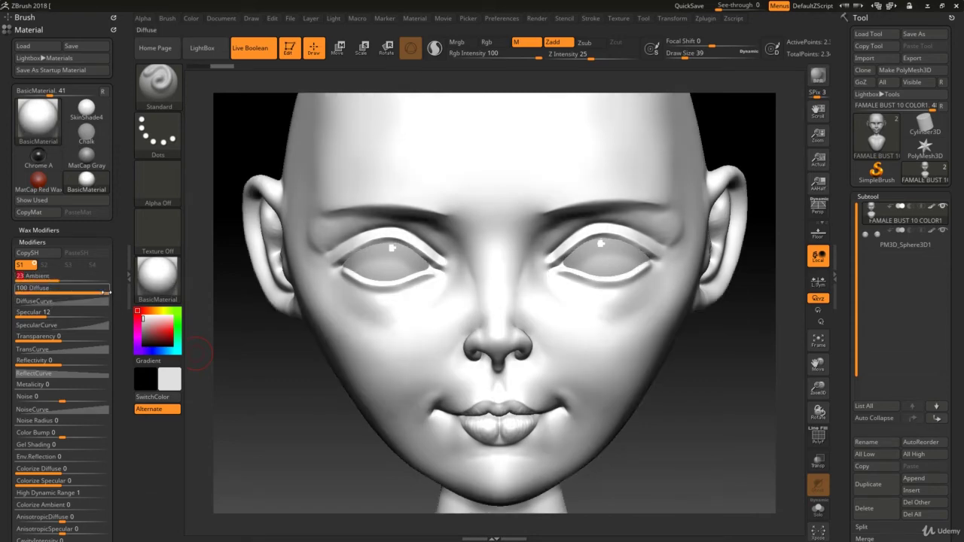
left_click_drag(101, 291, 75, 292)
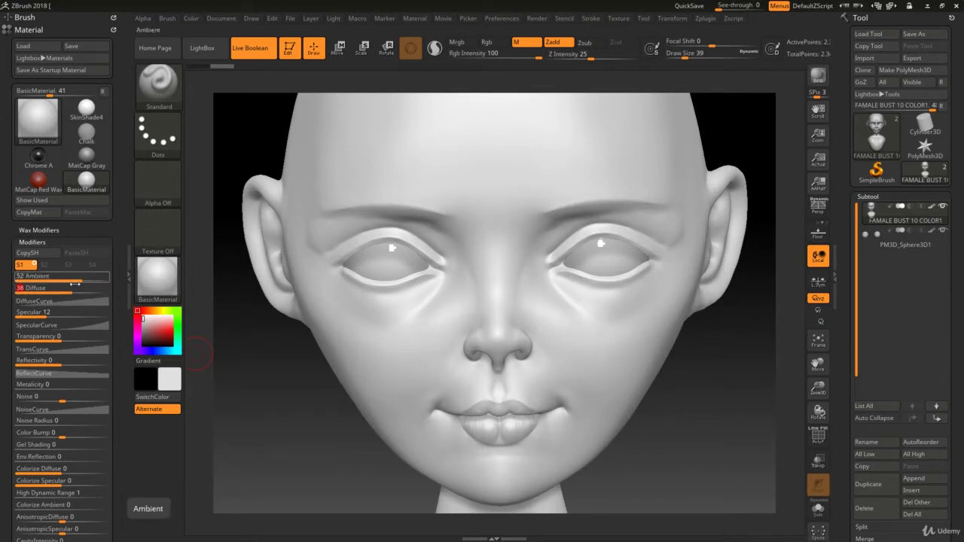
left_click(73, 290)
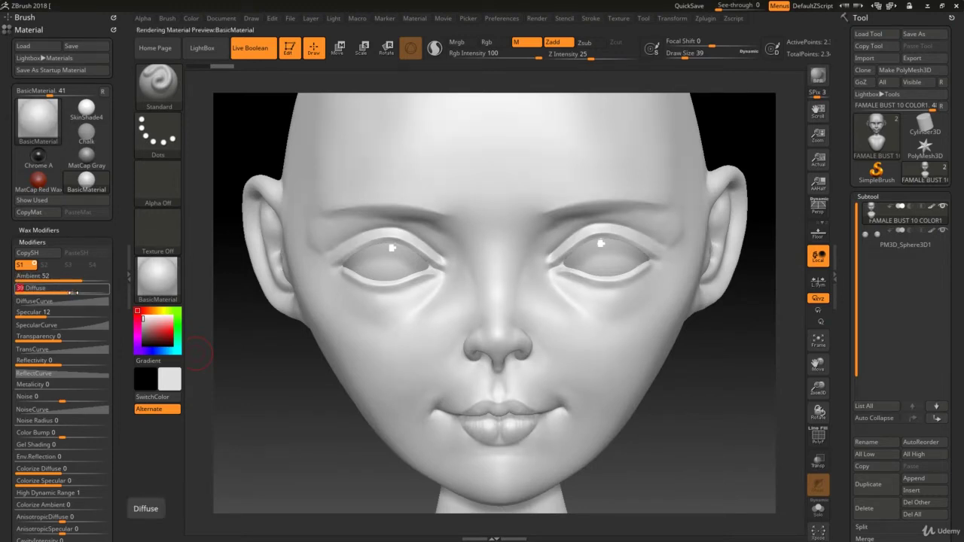
left_click_drag(73, 292, 81, 292)
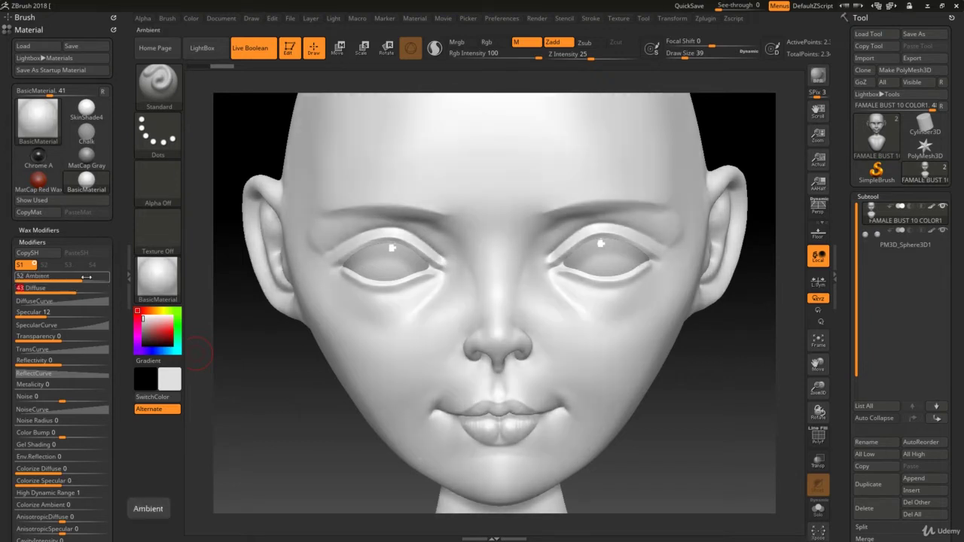
left_click_drag(83, 278, 76, 280)
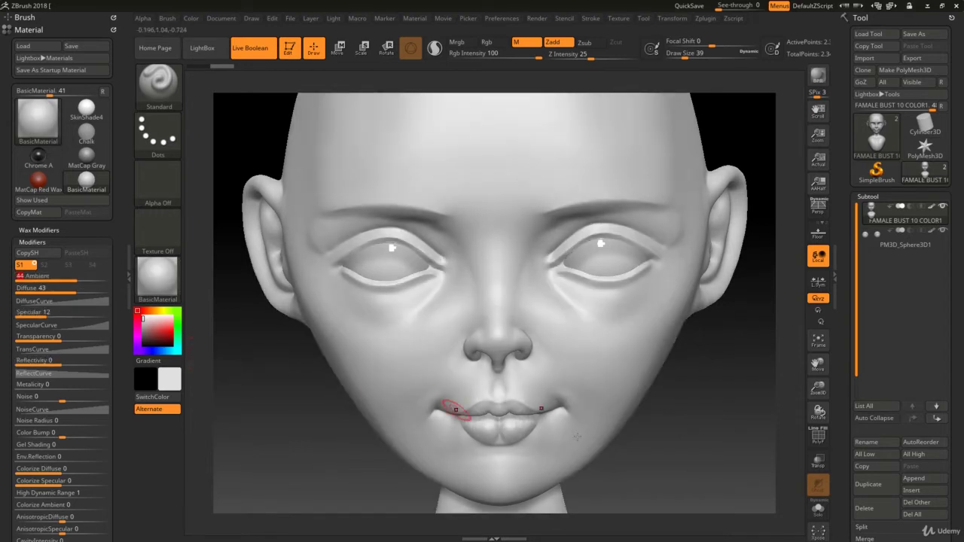
Check the bust's shading from another angle and save the file.
left_click_drag(684, 445, 686, 407)
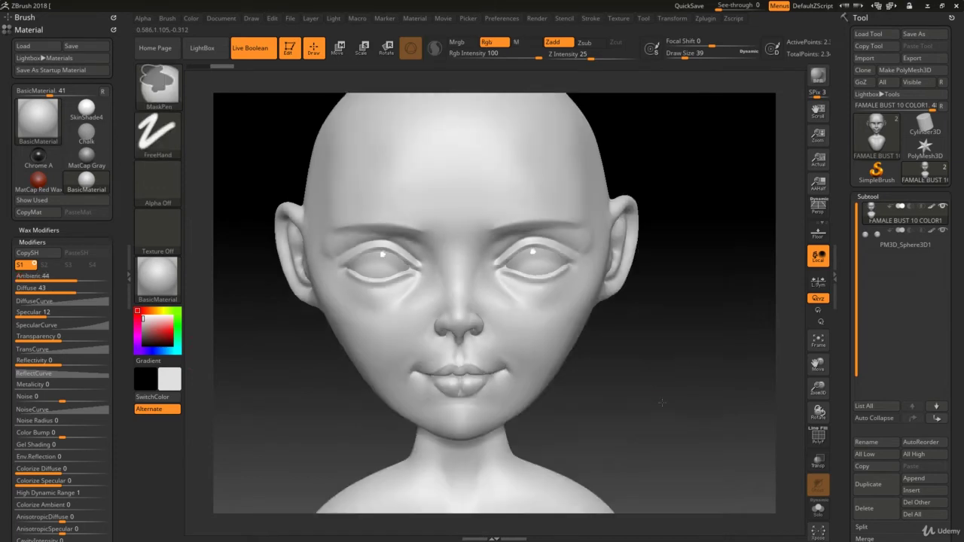
right_click_drag(720, 451, 708, 422, "ctrl")
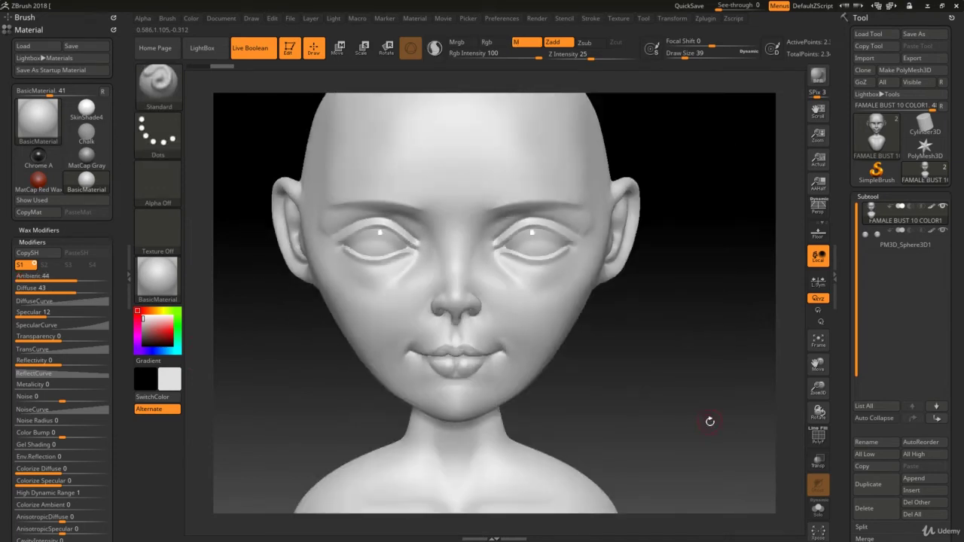
key("ctrl+s")
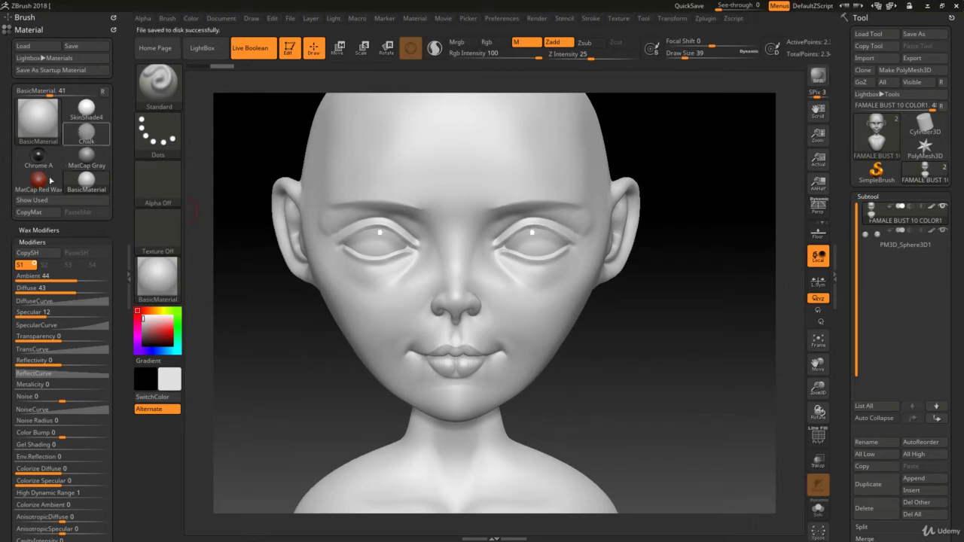
Copy and paste the material and shader, restoring Diffuse to 43 via PasteSH.
left_click(36, 215)
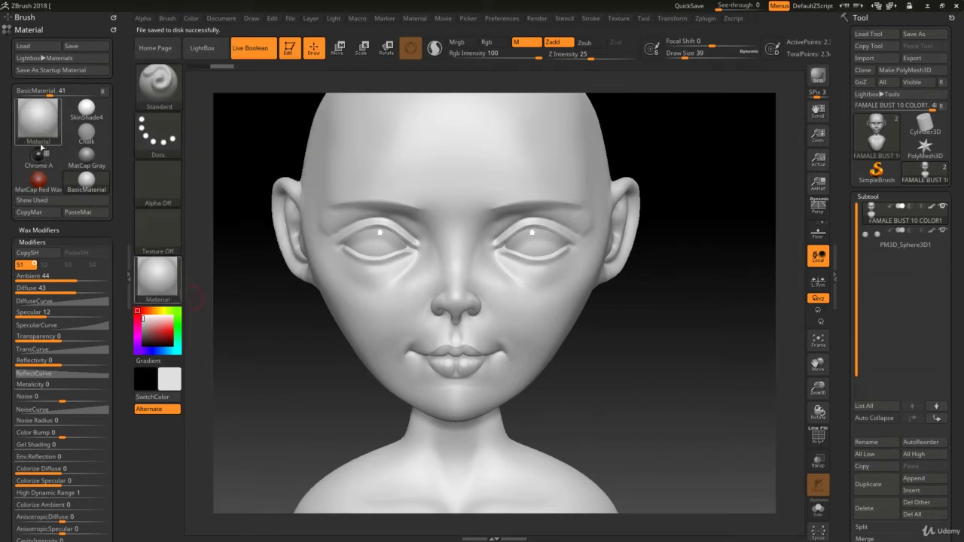
left_click(90, 215)
left_click(37, 254)
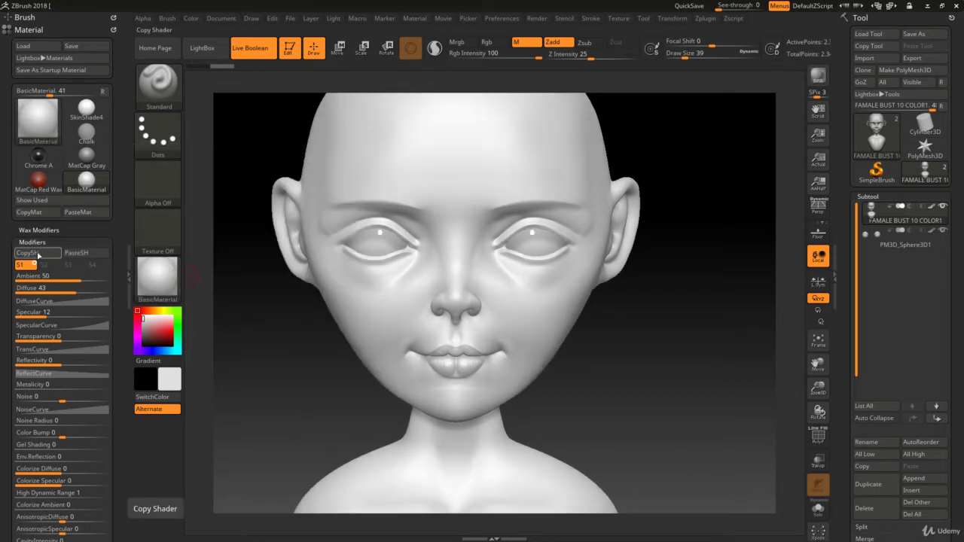
left_click_drag(45, 287, 118, 287)
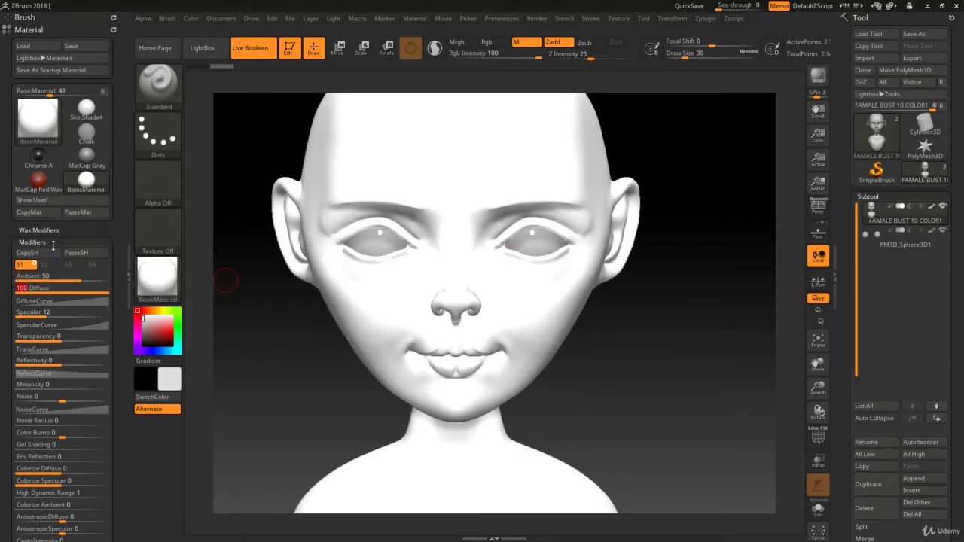
left_click(90, 256)
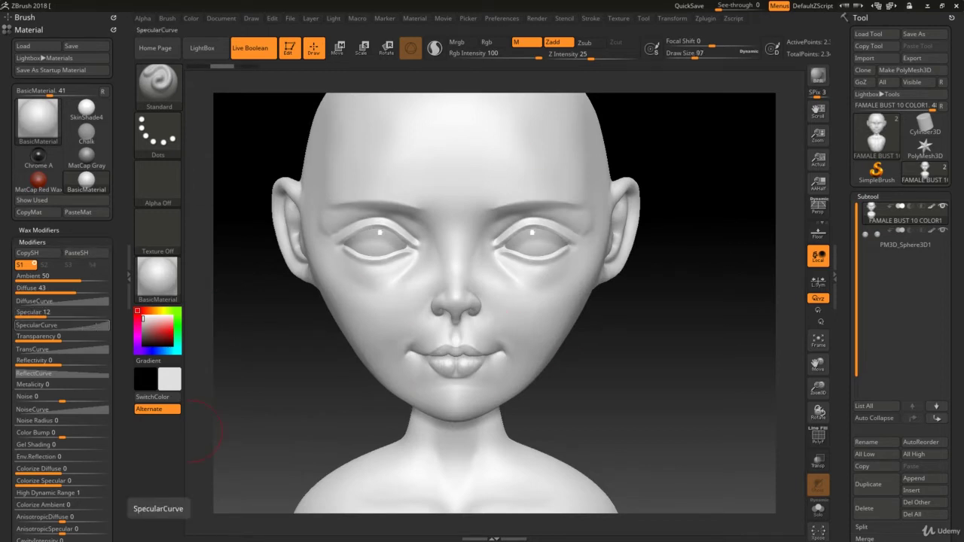
Flatten BasicMaterial's specular curve, lower Specular to 3 and Diffuse to 40 for matte skin.
left_click(60, 325)
left_click_drag(91, 365, 92, 379)
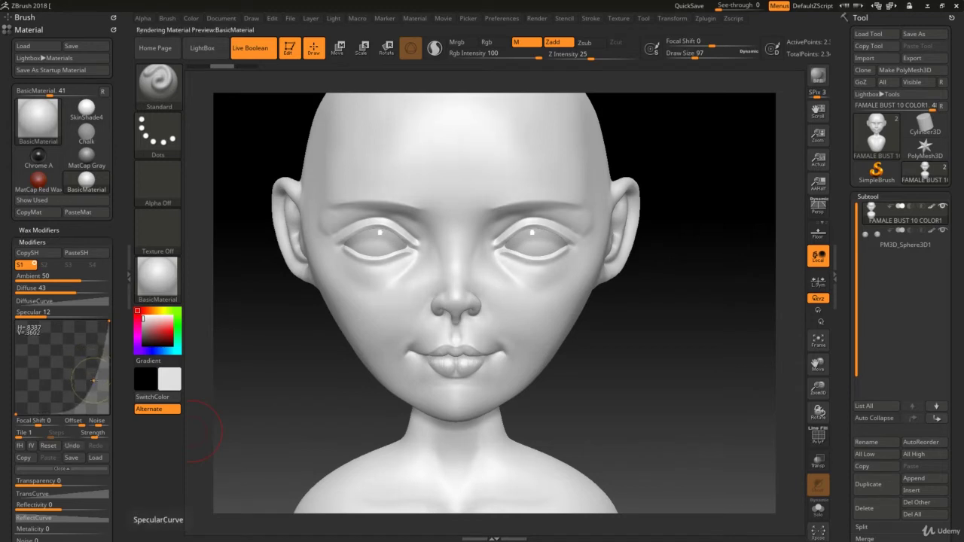
left_click_drag(93, 379, 98, 384)
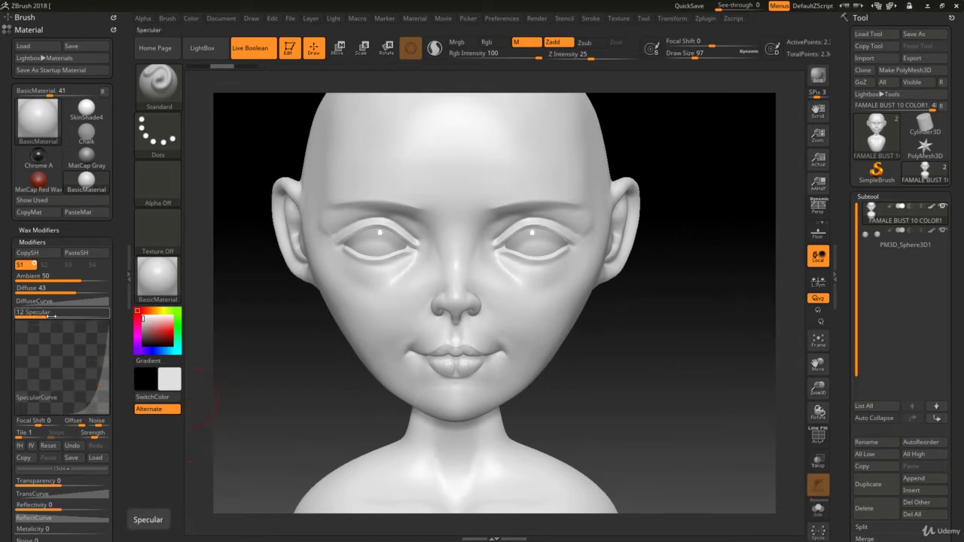
left_click_drag(52, 317, 37, 316)
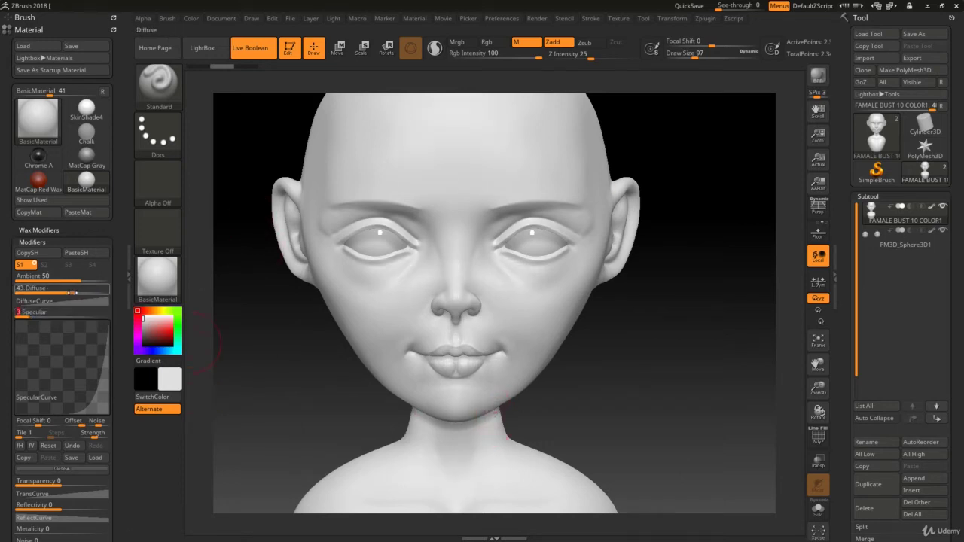
left_click_drag(74, 293, 79, 293)
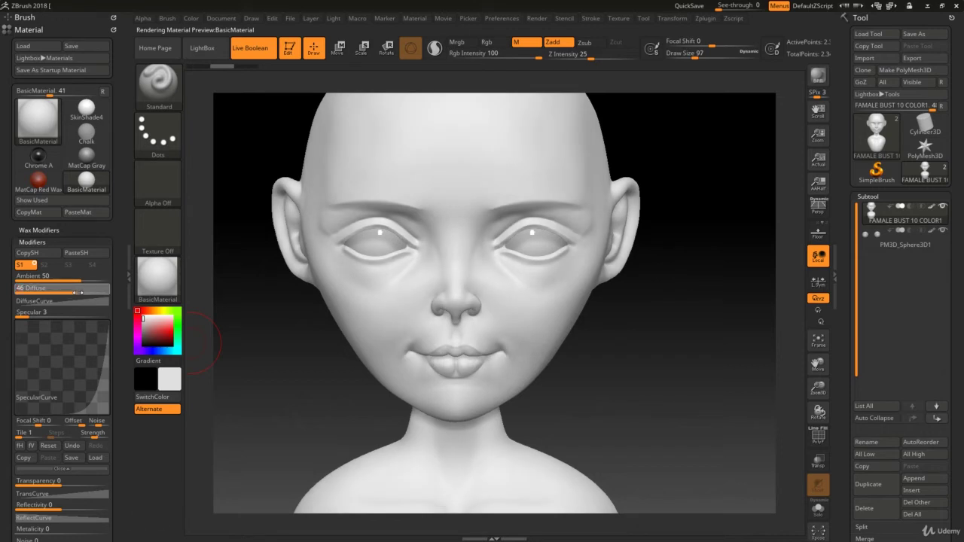
left_click_drag(81, 293, 77, 292)
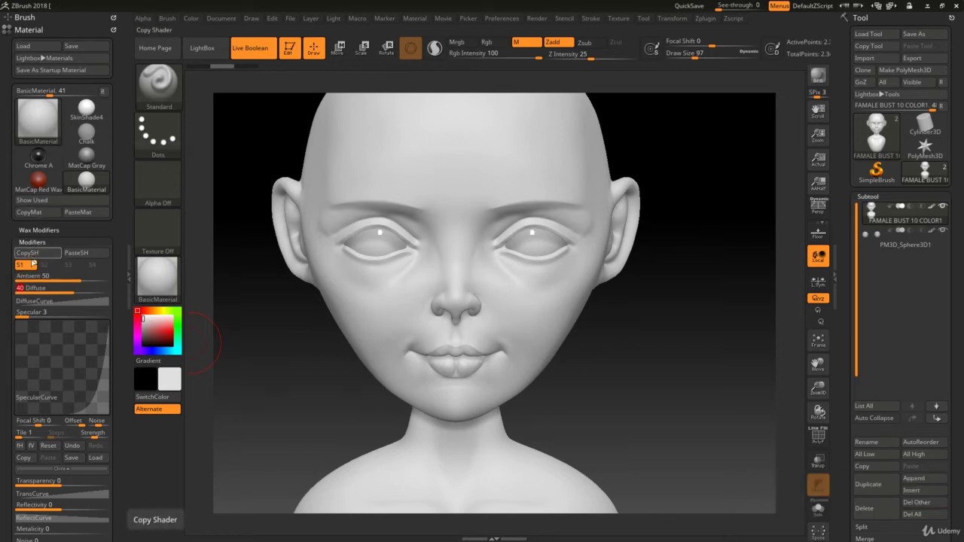
Paste the copied BasicMaterial over the MatCap Red Wax slot and make BasicMaterial1 current.
left_click(40, 254)
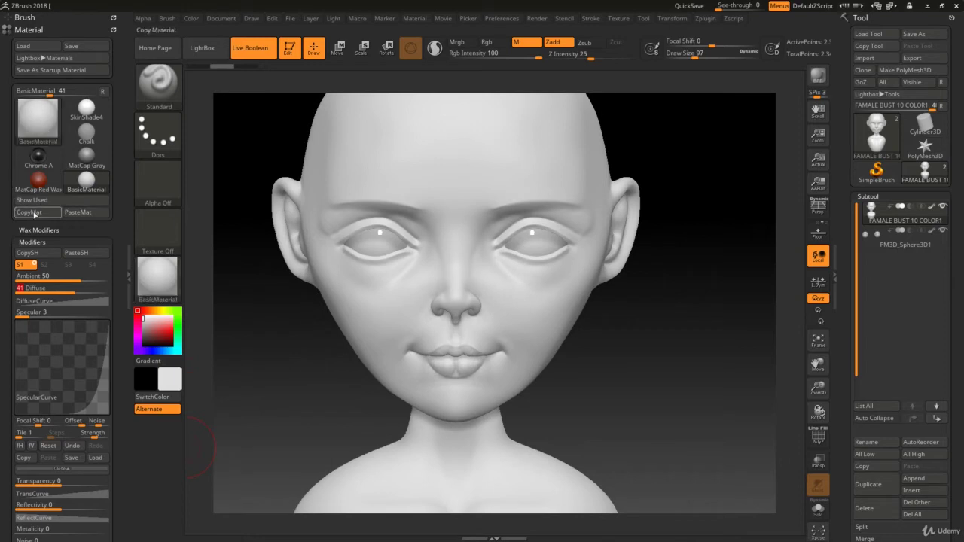
left_click(31, 215)
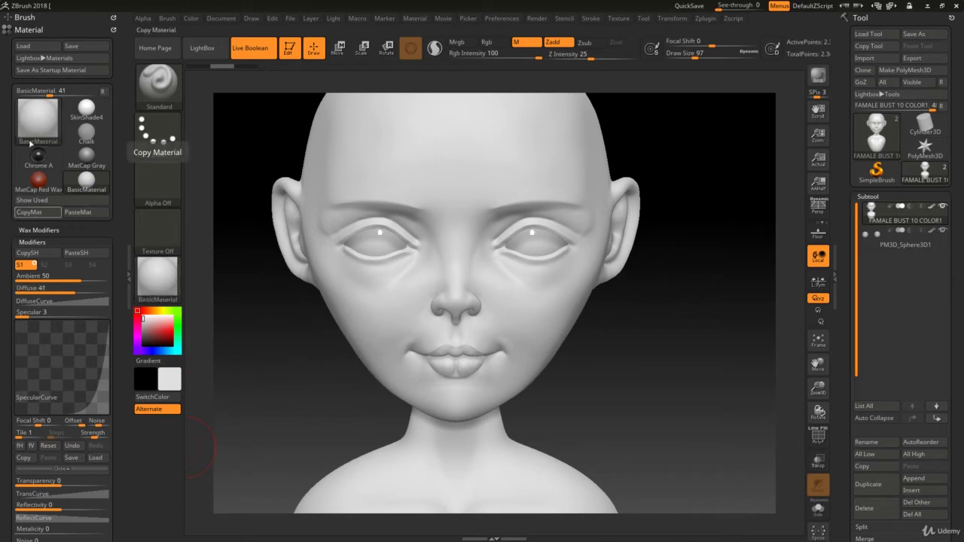
mouse_move(38, 182)
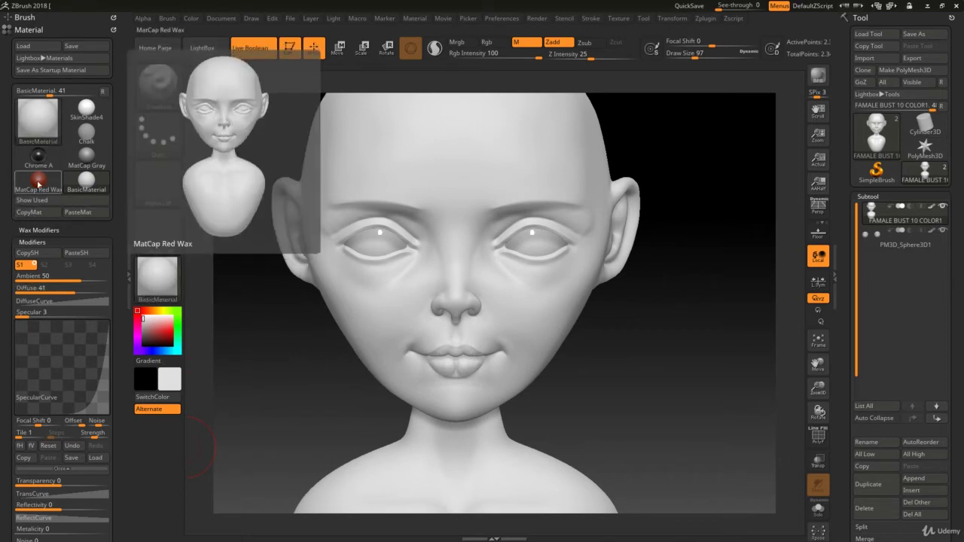
left_click(37, 181)
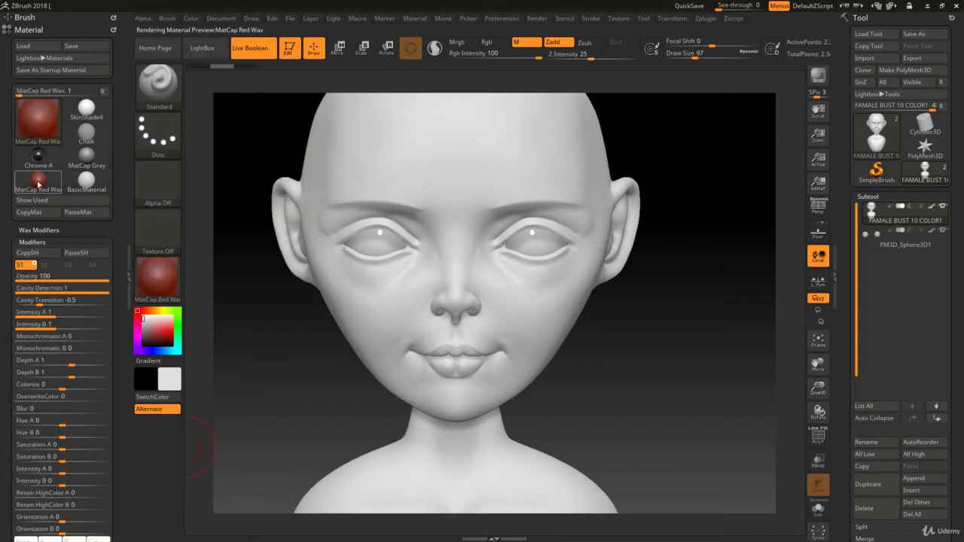
left_click(86, 213)
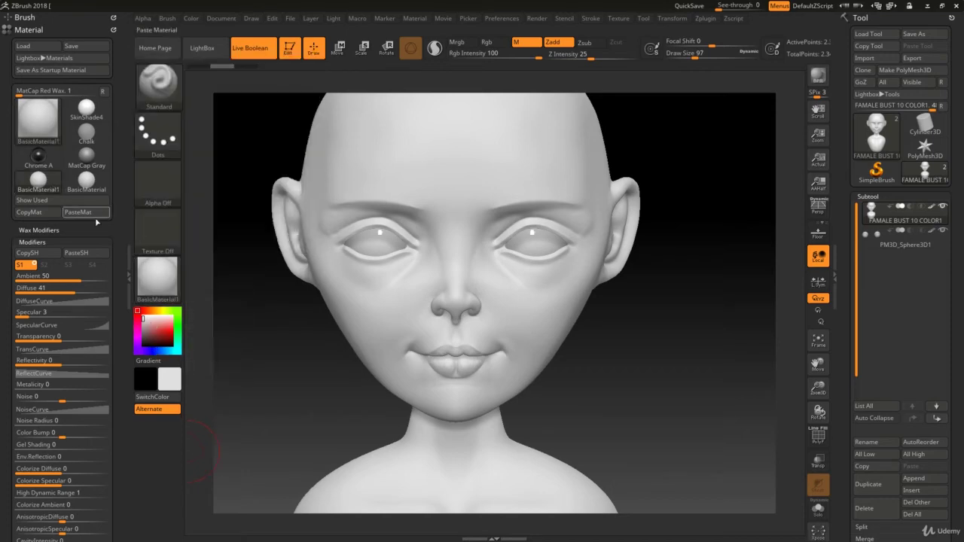
left_click(37, 181)
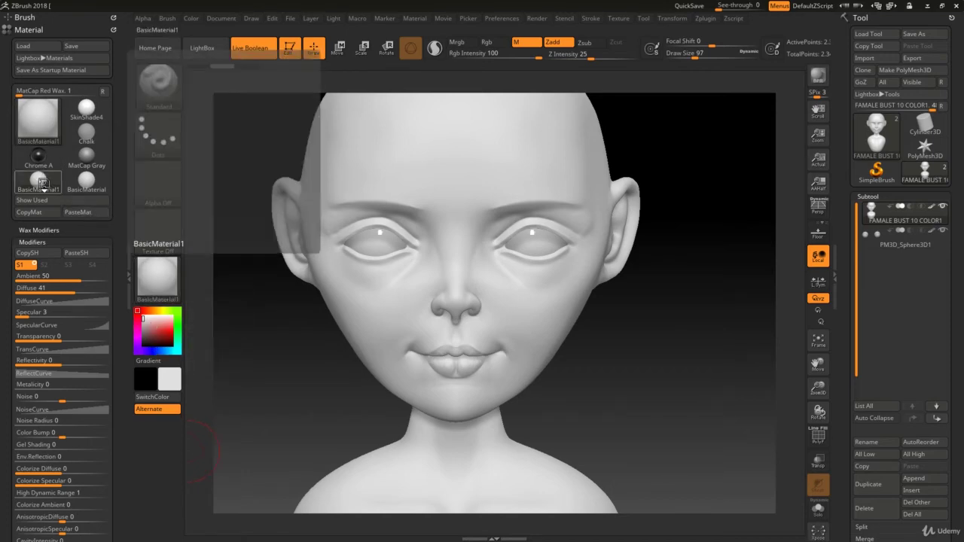
left_click(42, 117)
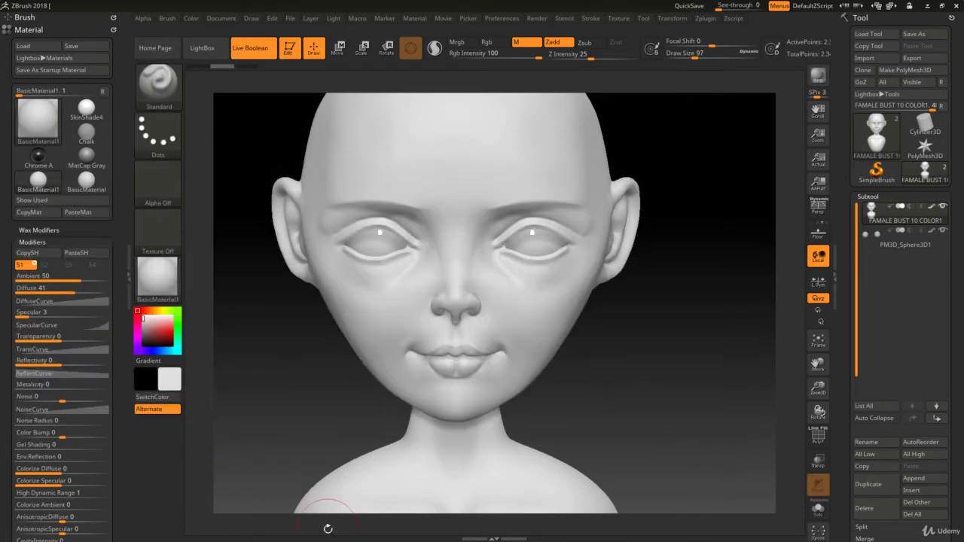
Raise BasicMaterial1 Specular to 100 with a sharper specular curve, and paint material only with Zadd off.
left_click_drag(26, 312, 110, 315)
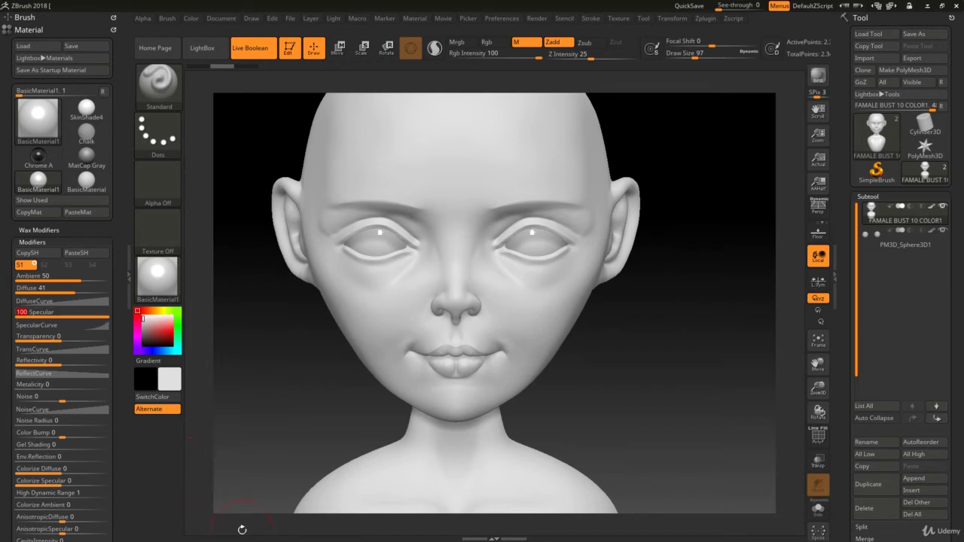
left_click(37, 324)
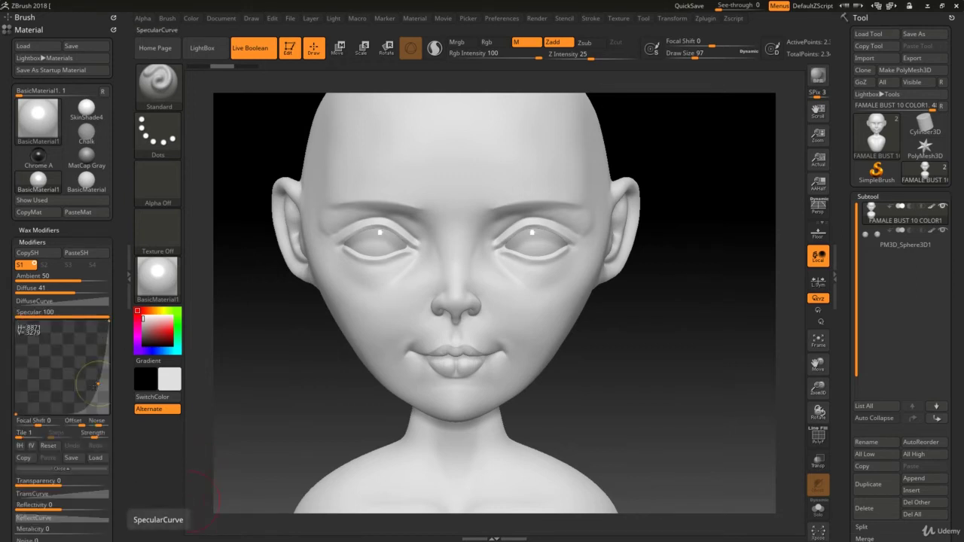
left_click_drag(98, 383, 322, 331)
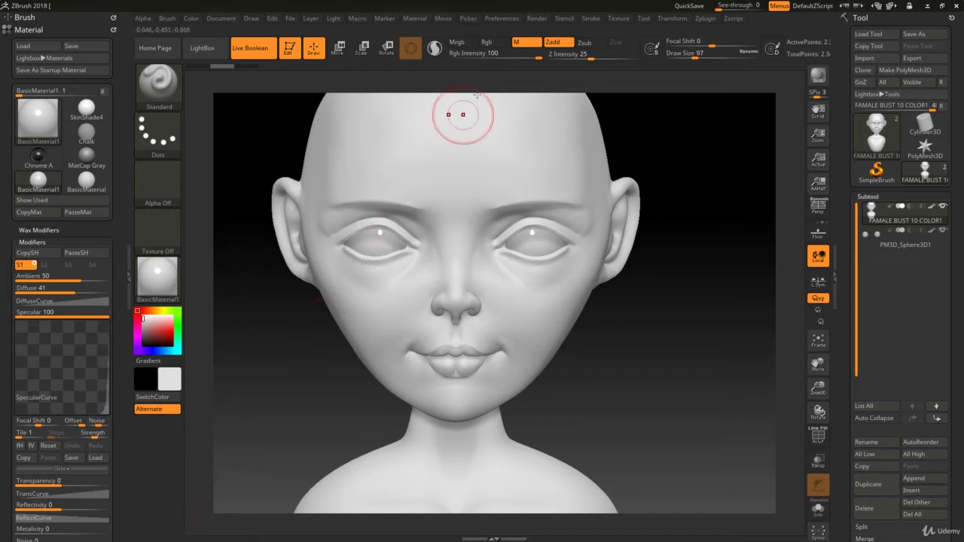
left_click(559, 44)
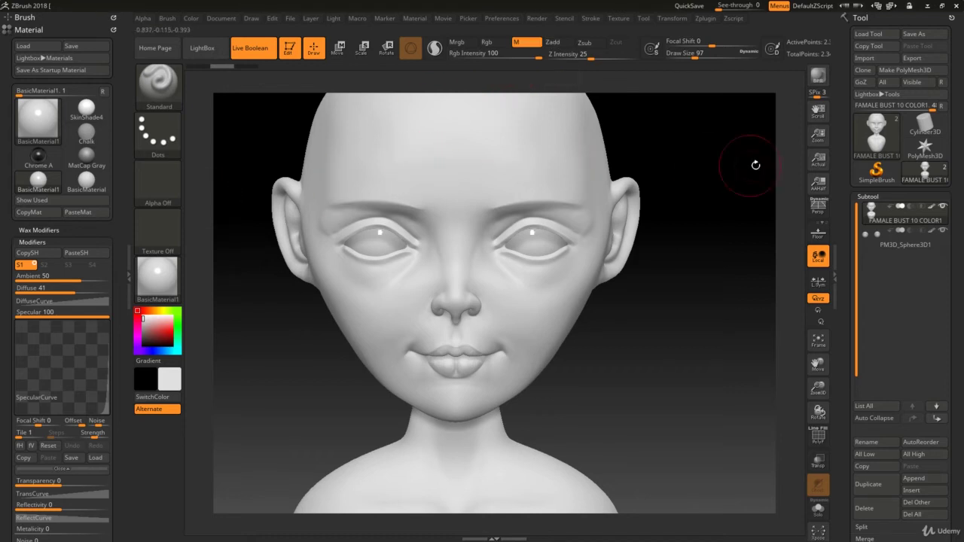
key("ctrl+f")
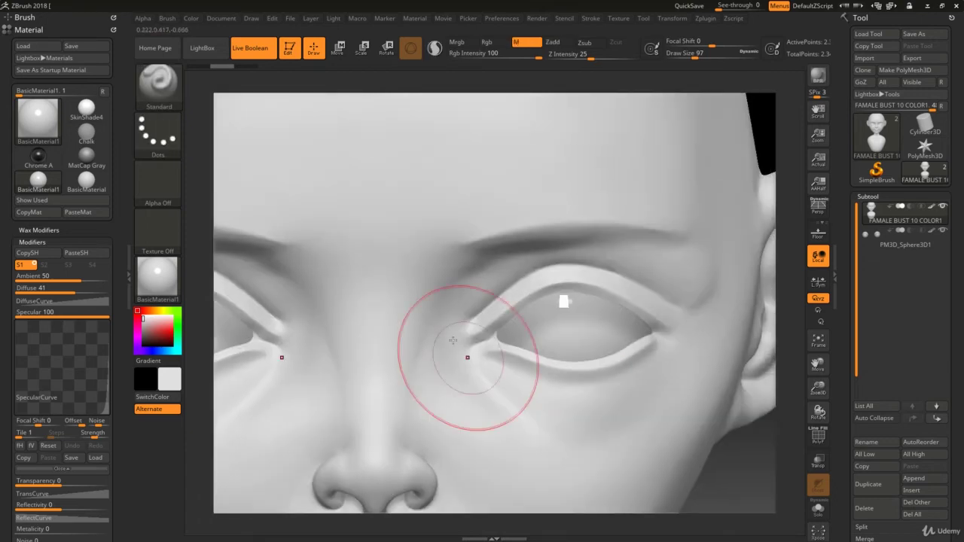
At draw size 23, paint gloss along the lower eyelid rim and inner eye corner, then zoom to the lips.
key("s")
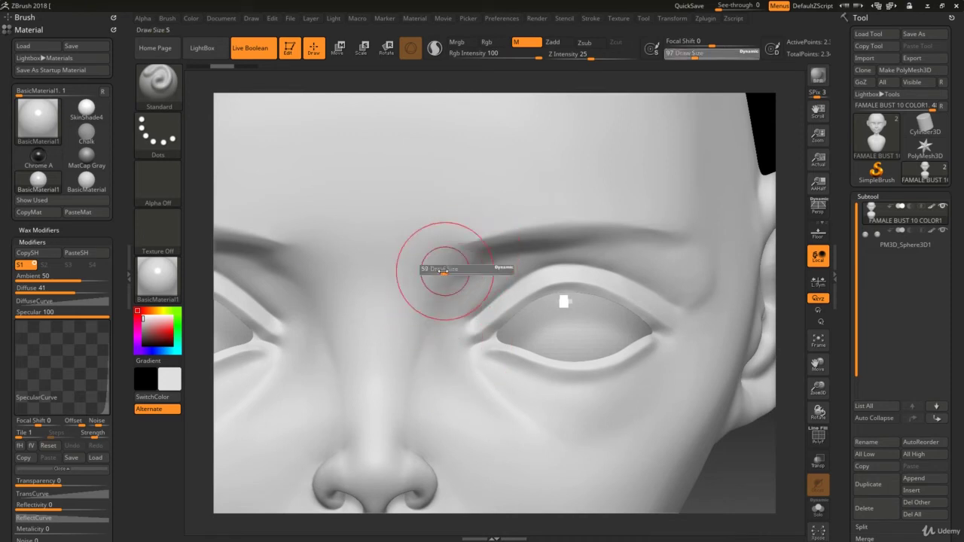
left_click_drag(443, 271, 432, 270)
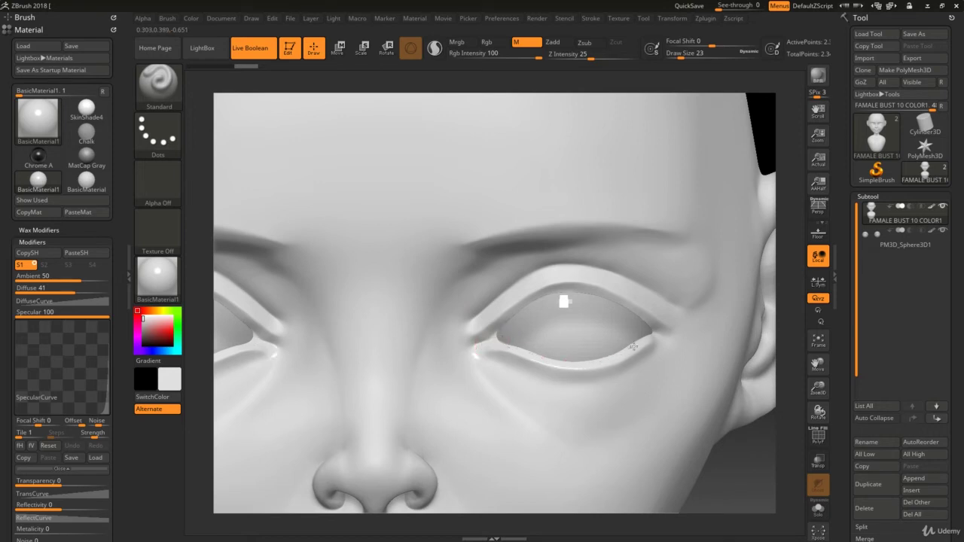
left_click_drag(640, 342, 654, 324)
left_click_drag(491, 338, 473, 348)
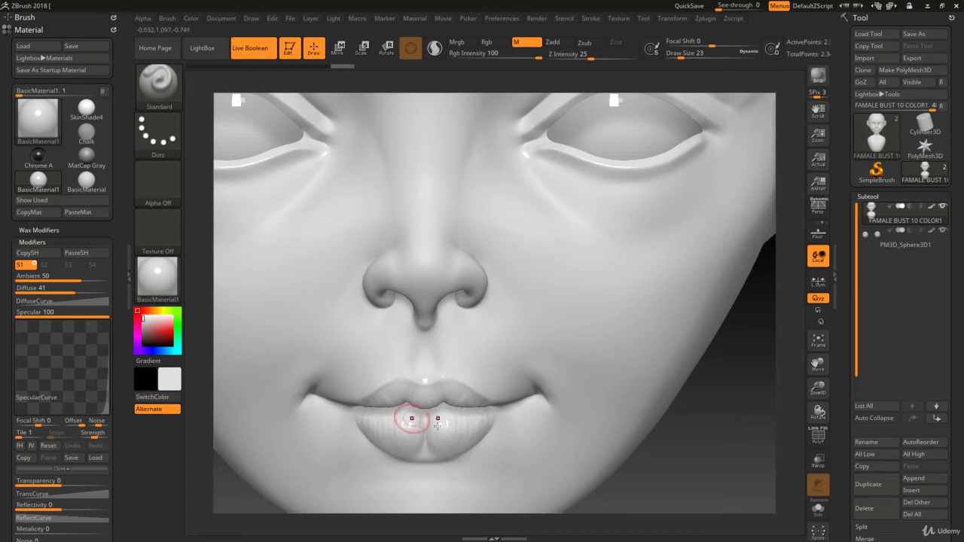
mouse_move(437, 430)
right_mouse_down()
mouse_move(444, 416)
mouse_move(344, 372)
right_mouse_up()
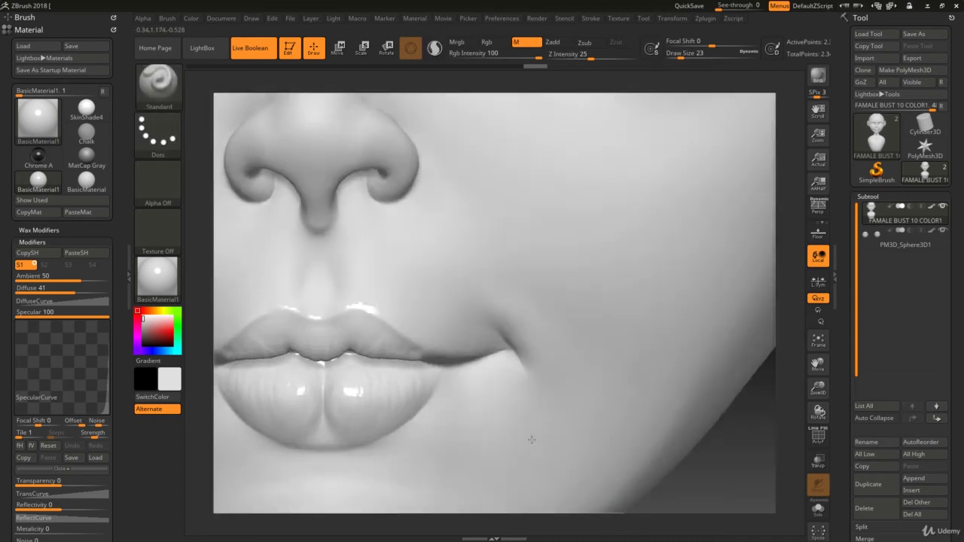
right_click_drag(536, 391, 534, 445)
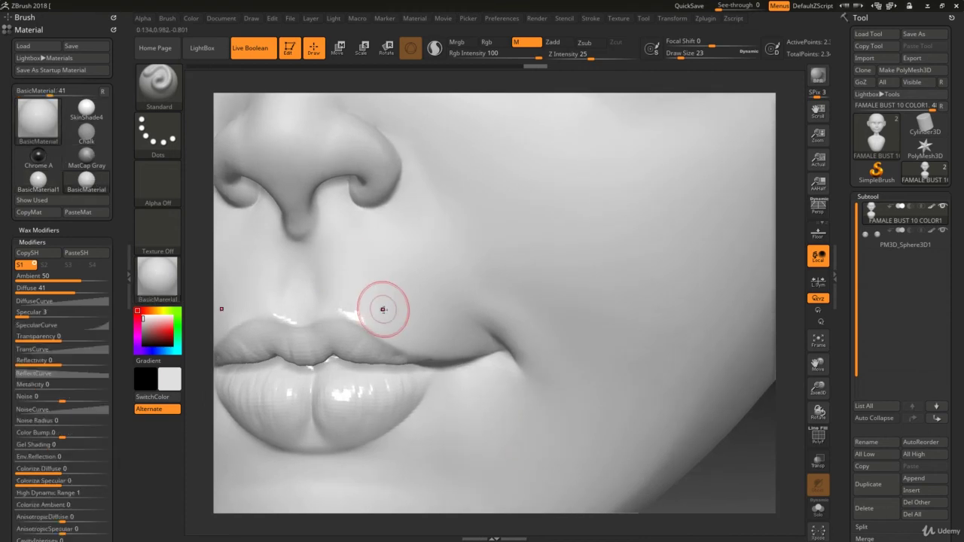
At draw size 11, touch up the upper lip edge and rotate to check the lip shine.
key("s")
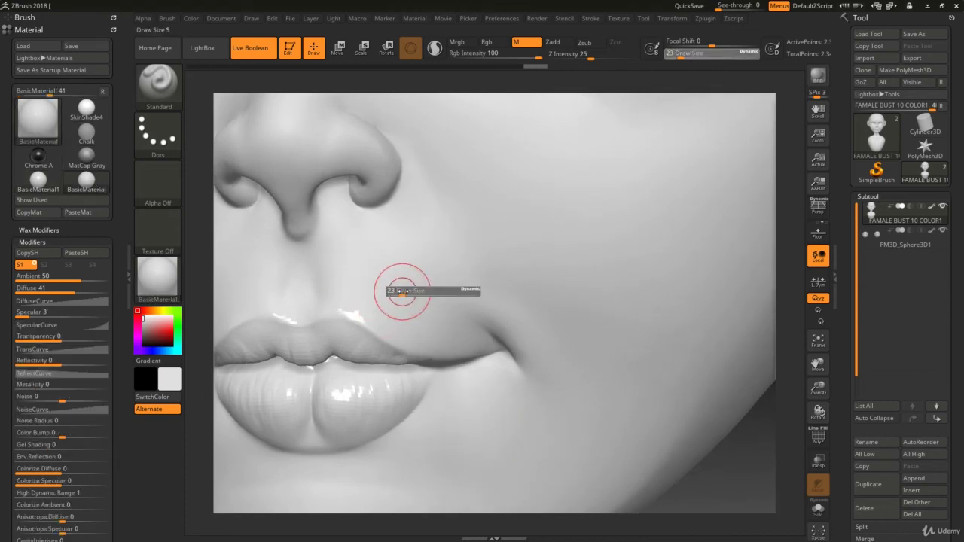
left_click_drag(399, 286, 392, 284)
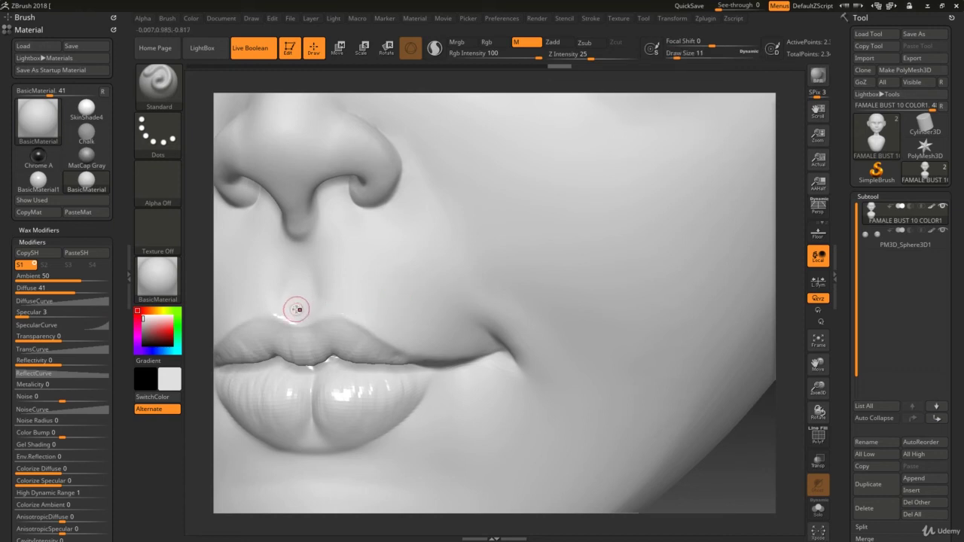
left_click_drag(283, 319, 284, 306)
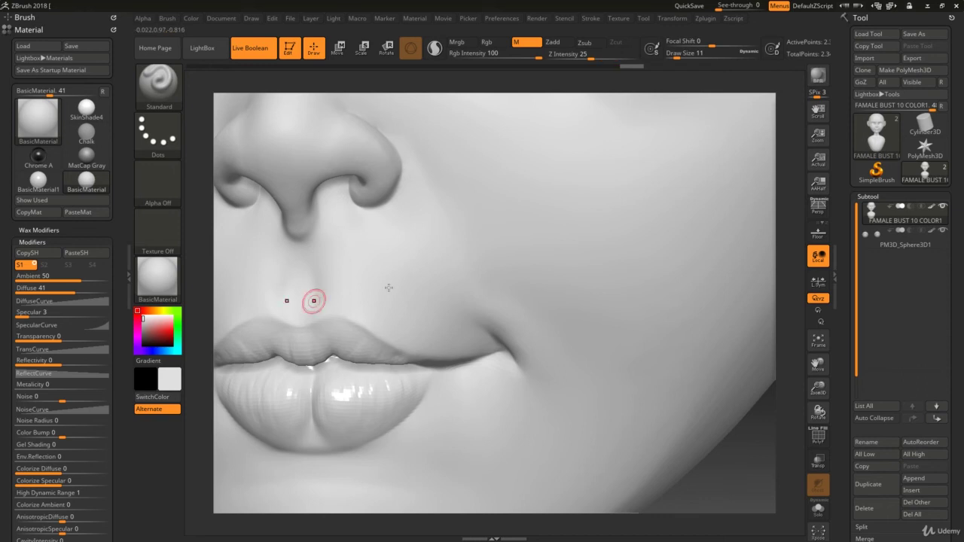
right_click_drag(502, 450, 459, 407)
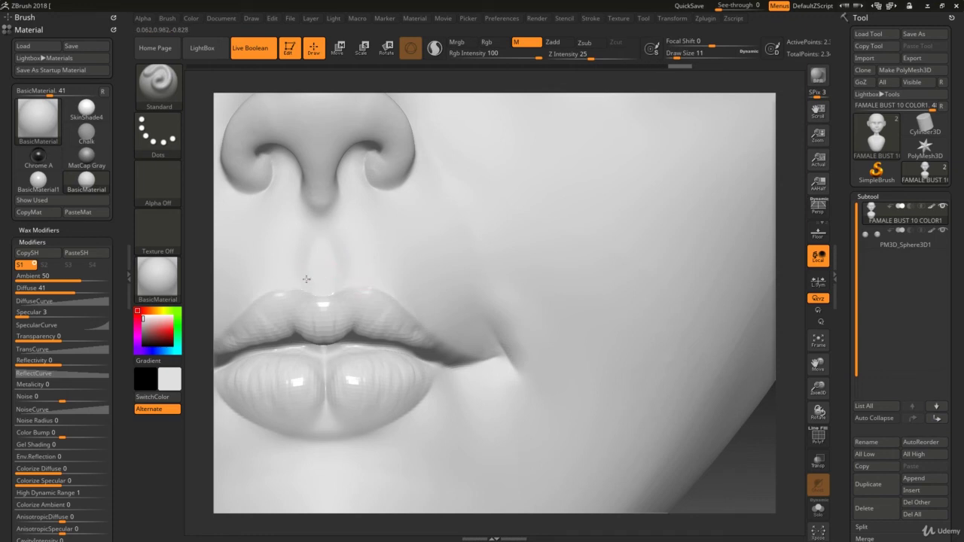
right_click_drag(445, 436, 441, 469)
mouse_move(407, 379)
right_mouse_down("alt")
mouse_move(452, 436)
mouse_move(405, 394)
mouse_move(385, 405)
right_mouse_up("alt")
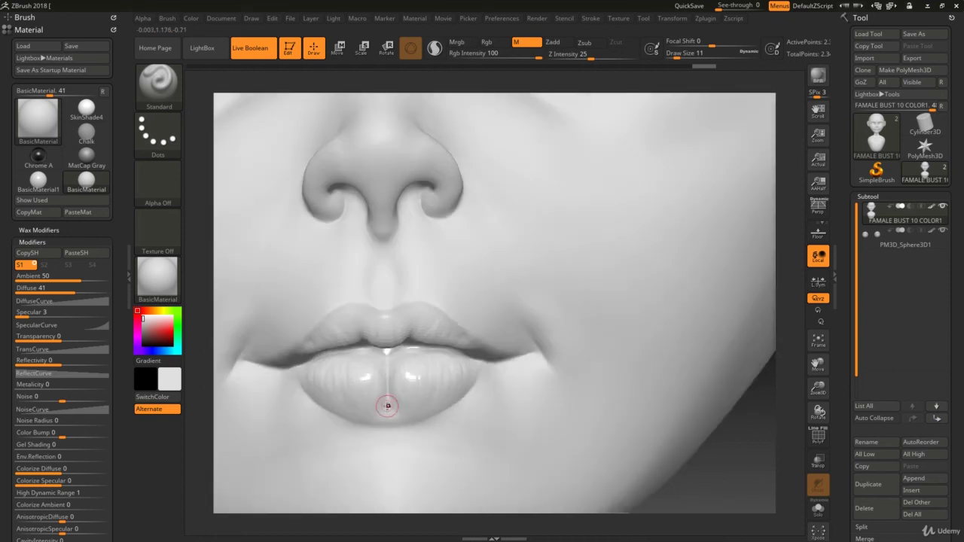
right_click_drag(387, 406, 401, 436)
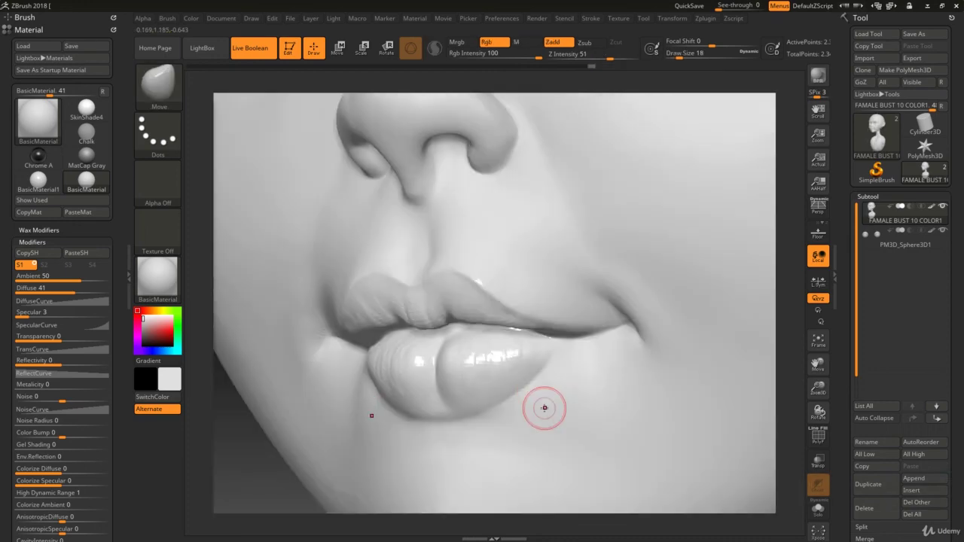
Switch back to the Standard brush at draw size 9 and frame the eyes and lips together.
left_click(147, 107)
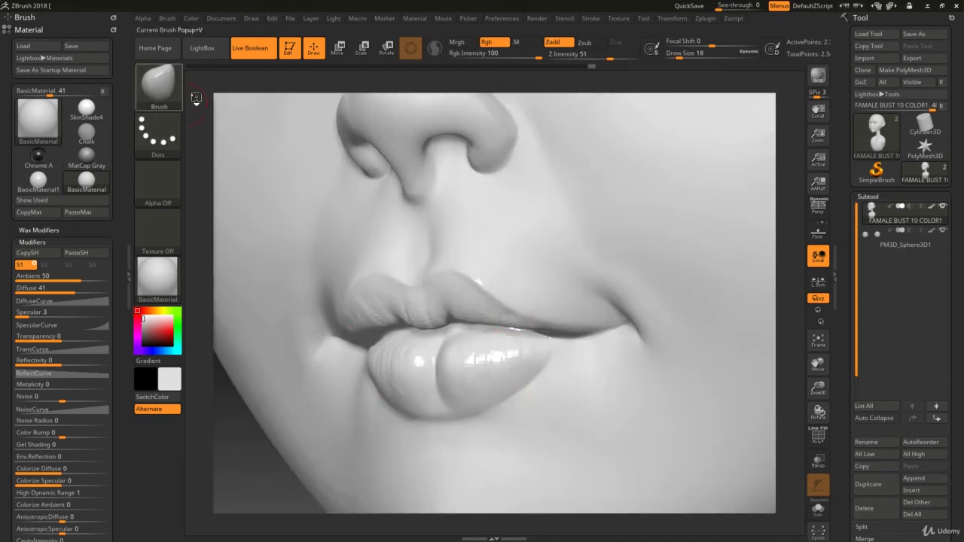
left_click(492, 94)
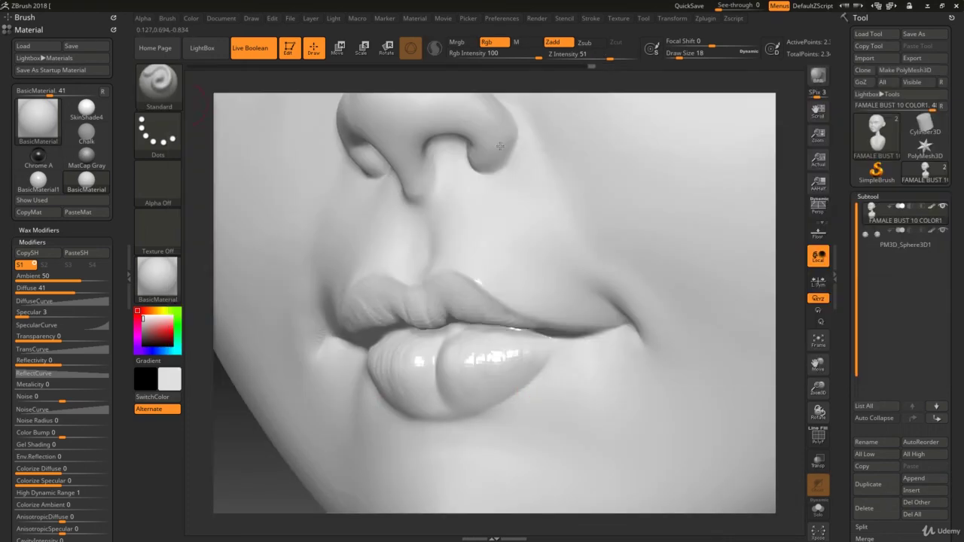
key("s")
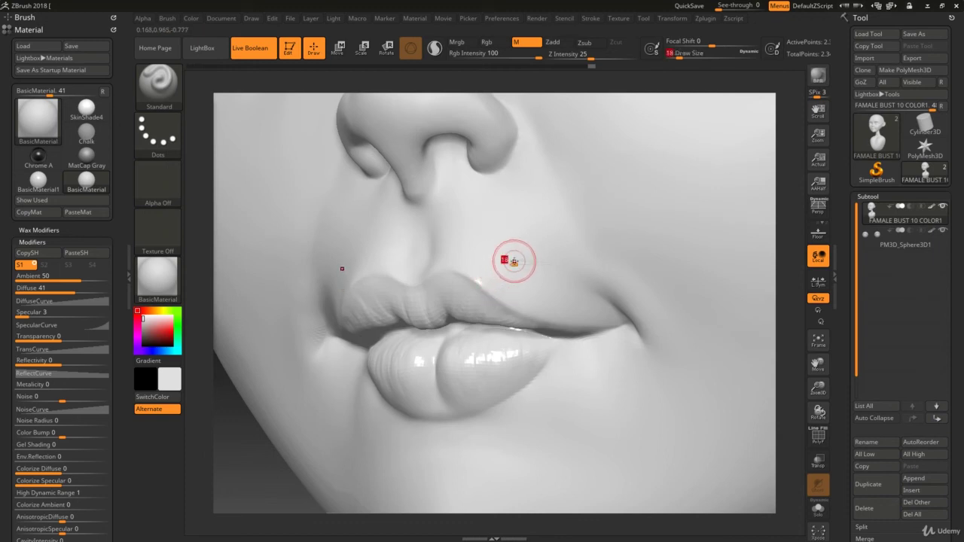
left_click_drag(515, 262, 507, 262)
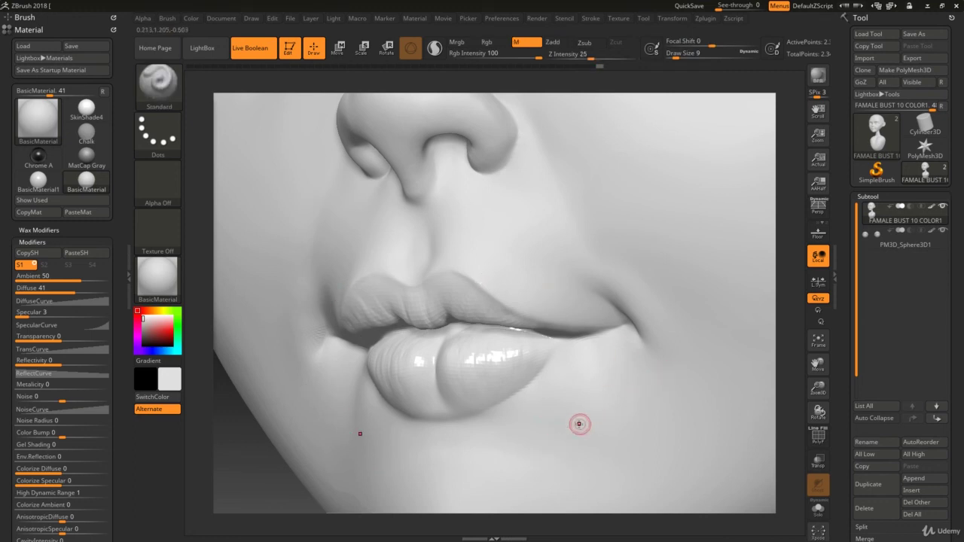
right_click_drag(561, 439, 542, 405)
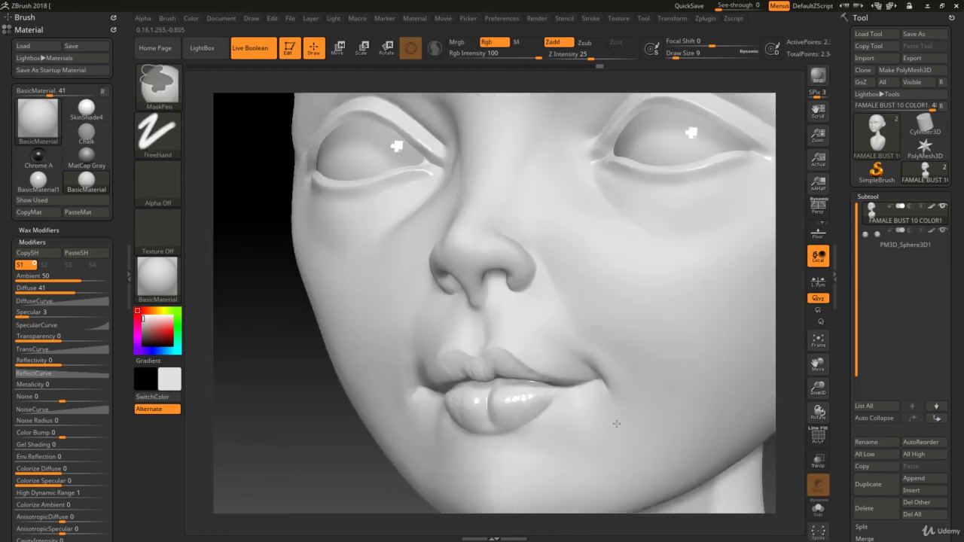
mouse_move(680, 368)
right_mouse_down("alt")
mouse_move(641, 367)
mouse_move(653, 371)
right_mouse_up("alt")
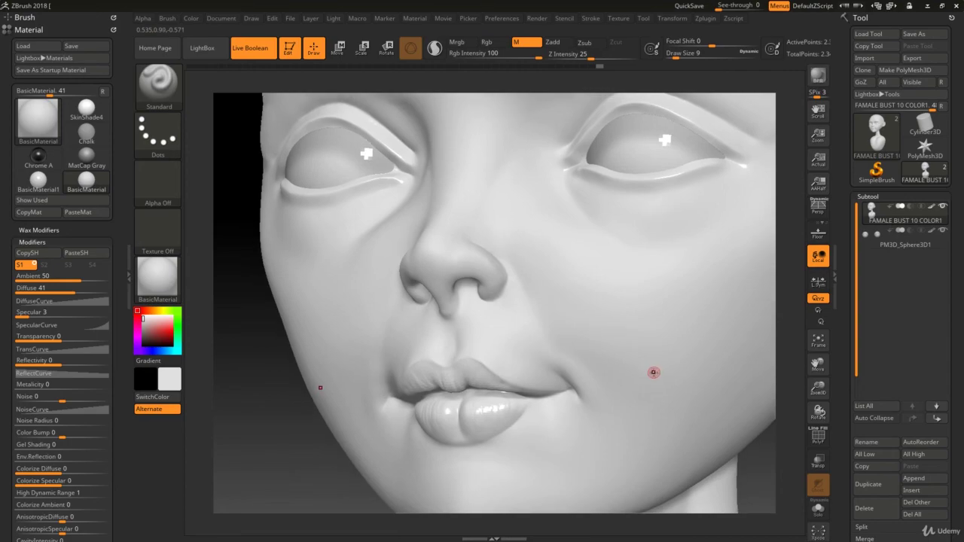